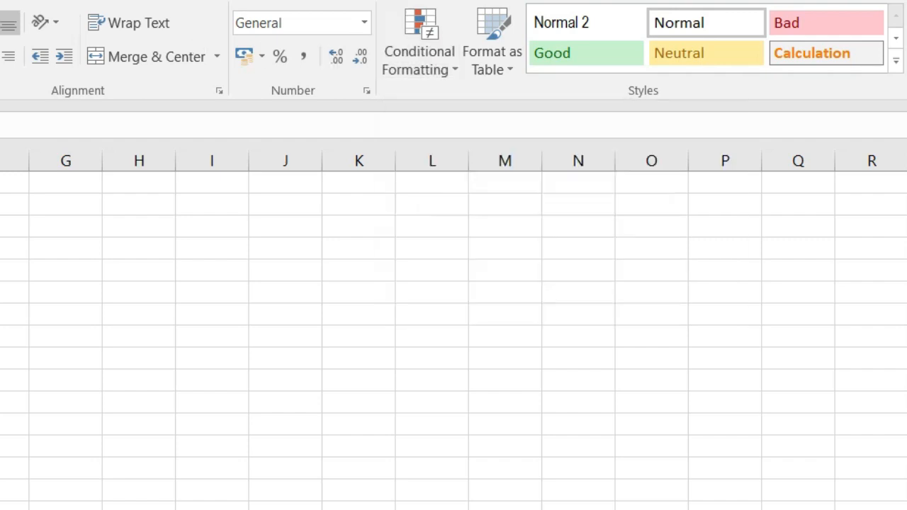
{"action": "left_click", "coordinate": [426, 56]}
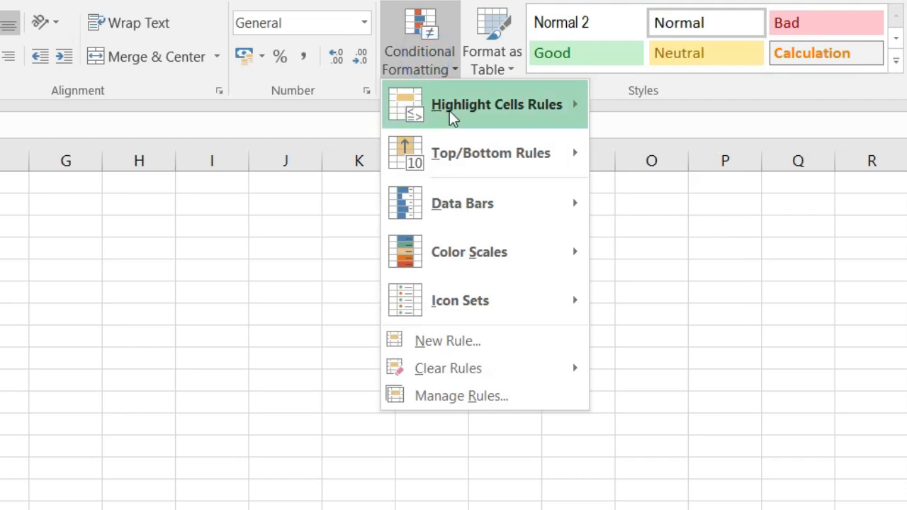
{"action": "mouse_move", "coordinate": [450, 111]}
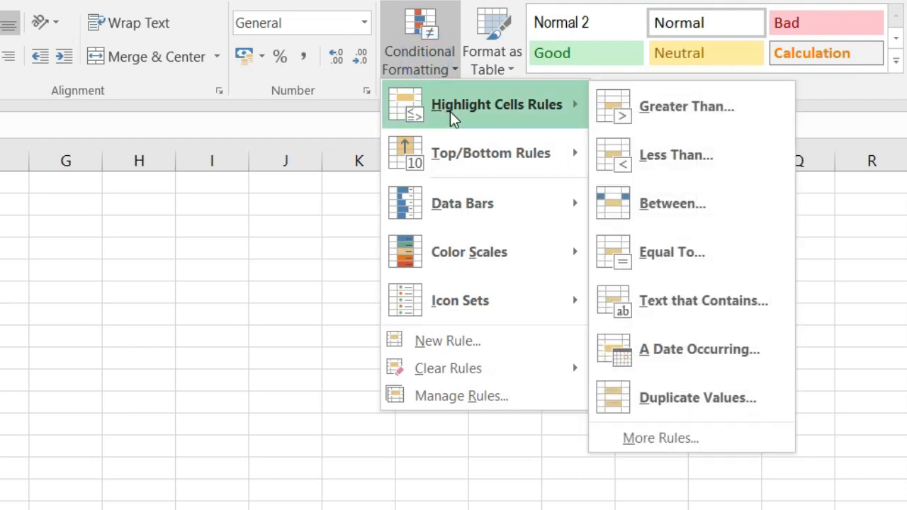
{"action": "mouse_move", "coordinate": [481, 168]}
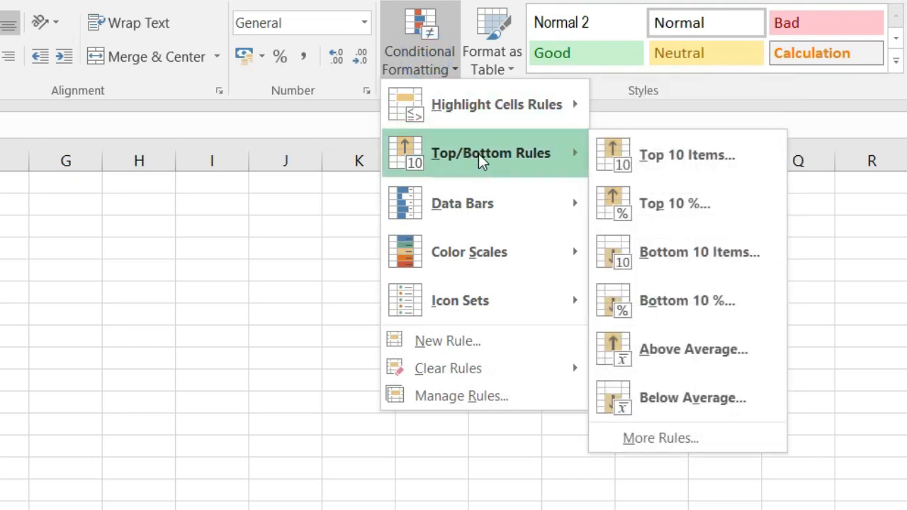
{"action": "mouse_move", "coordinate": [478, 207]}
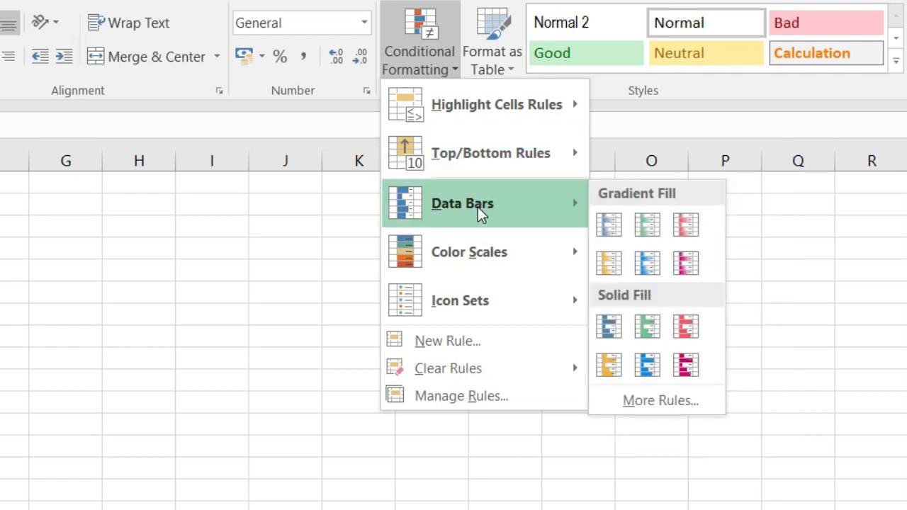
{"action": "mouse_move", "coordinate": [478, 254]}
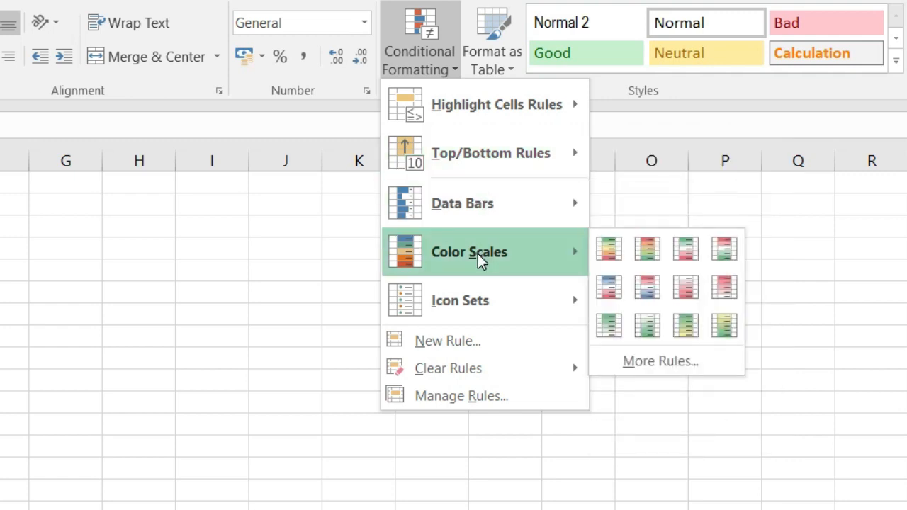
{"action": "mouse_move", "coordinate": [477, 311]}
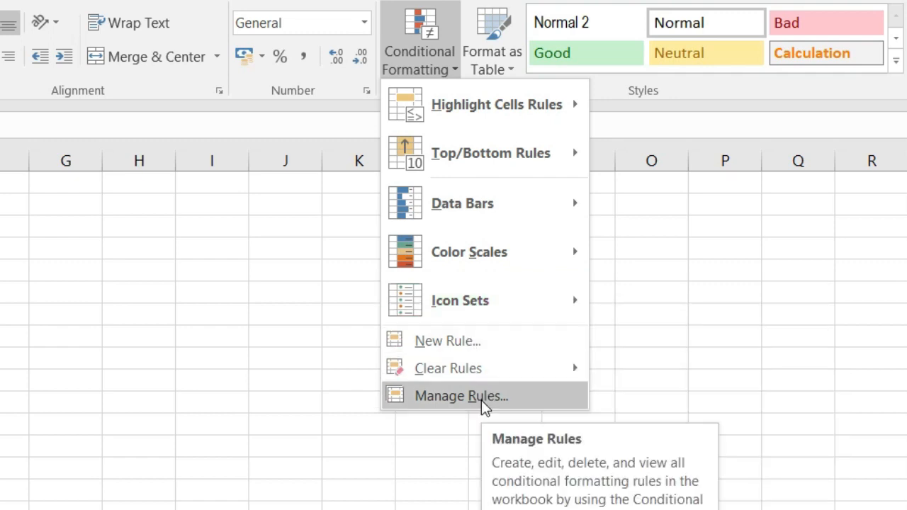
{"action": "mouse_move", "coordinate": [476, 99]}
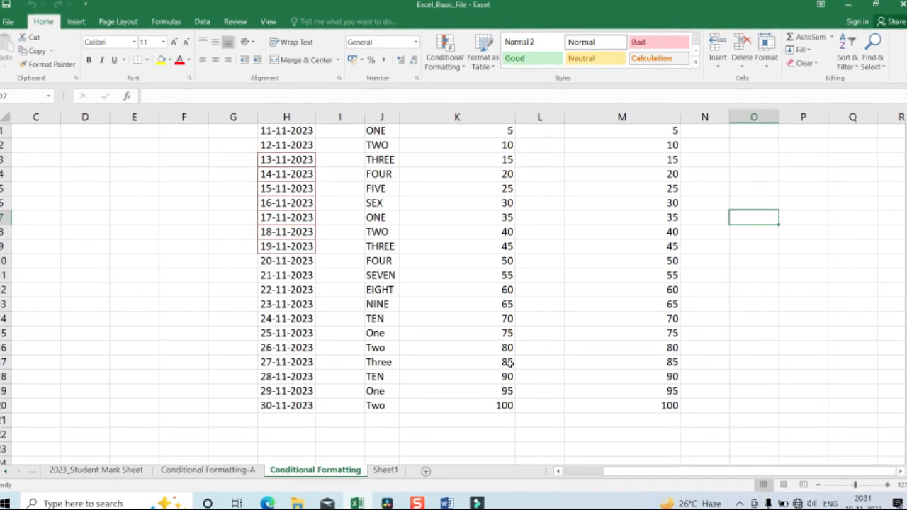
{"action": "left_click", "coordinate": [450, 65]}
{"action": "mouse_move", "coordinate": [465, 86]}
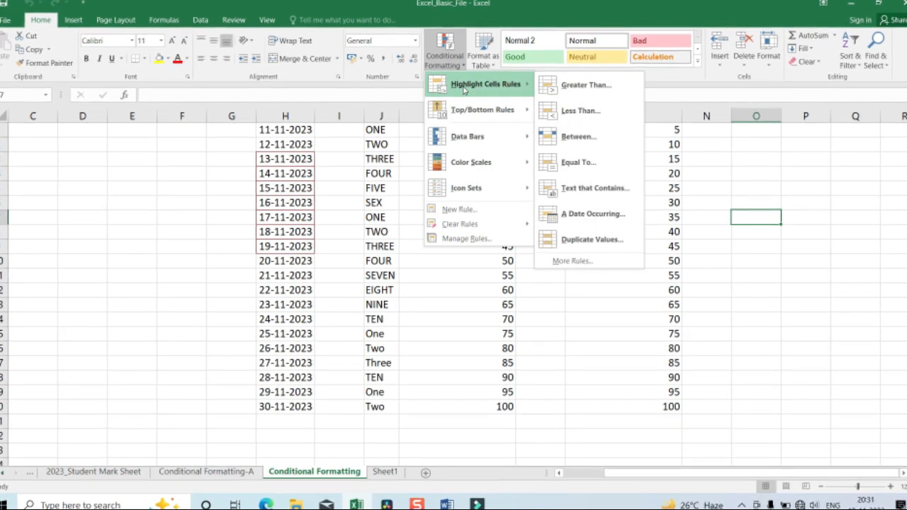
{"action": "left_click", "coordinate": [575, 85]}
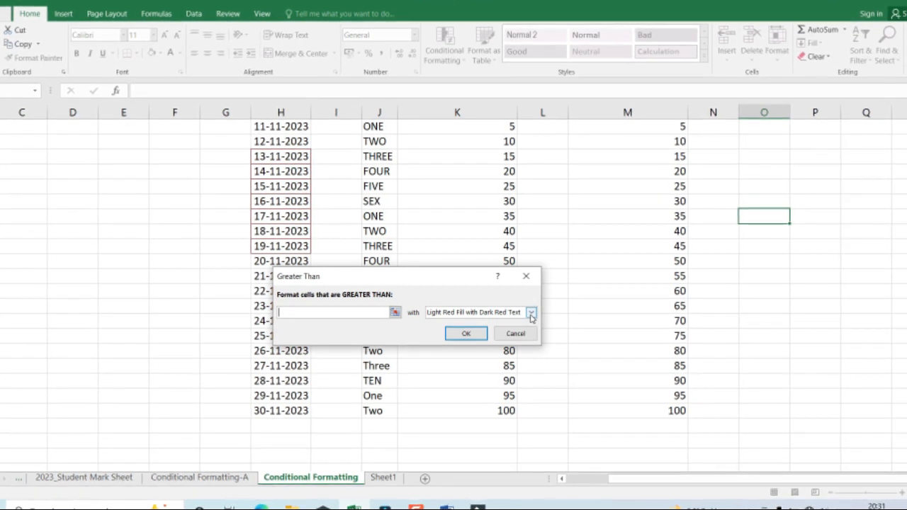
{"action": "left_click", "coordinate": [531, 313]}
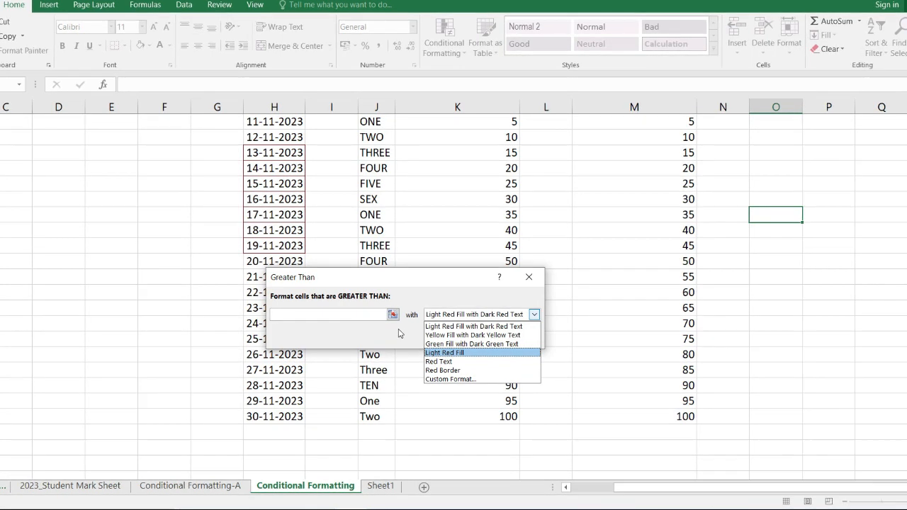
{"action": "left_click", "coordinate": [531, 272]}
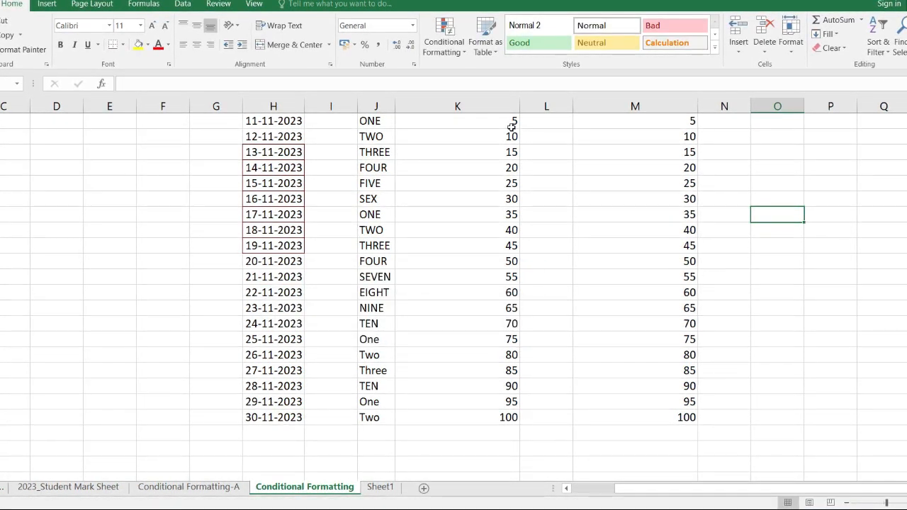
- Select the numbers from 5 to 100 in column K
{"action": "left_click_drag", "start_coordinate": [514, 122], "coordinate": [494, 418]}
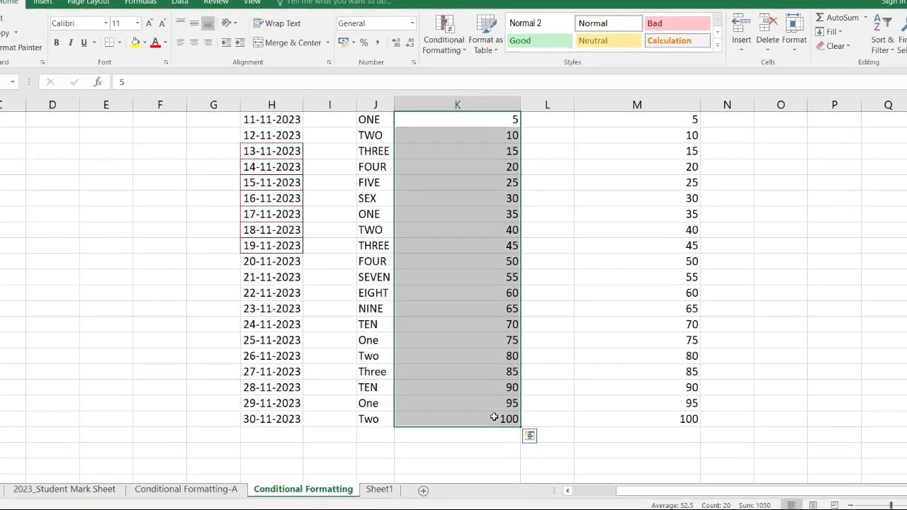
- Try a Greater Than highlight rule with the value 50 on the selected numbers, moving the dialog clear of column K
{"action": "left_click", "coordinate": [446, 41]}
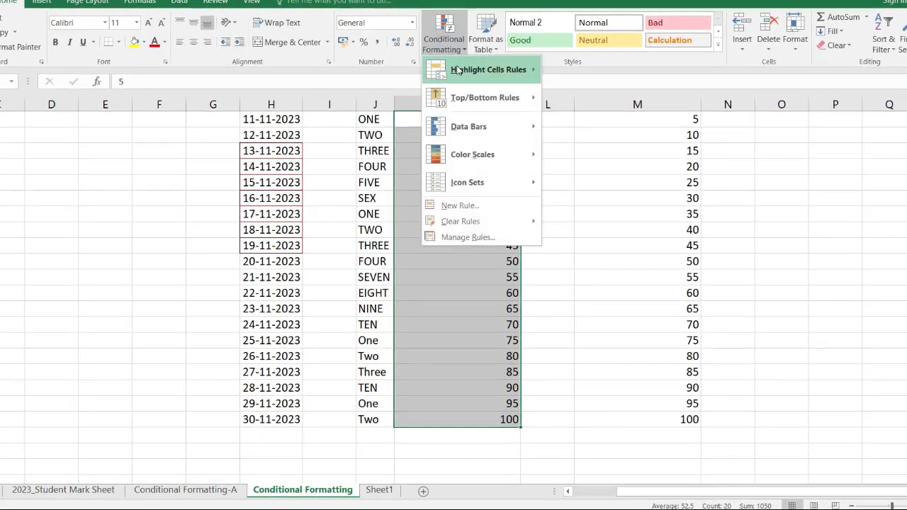
{"action": "mouse_move", "coordinate": [457, 70]}
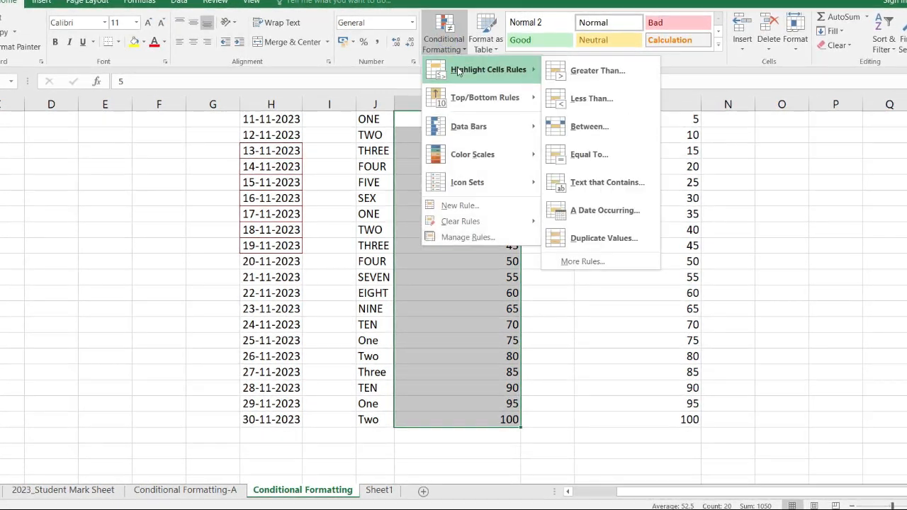
{"action": "left_click", "coordinate": [610, 73]}
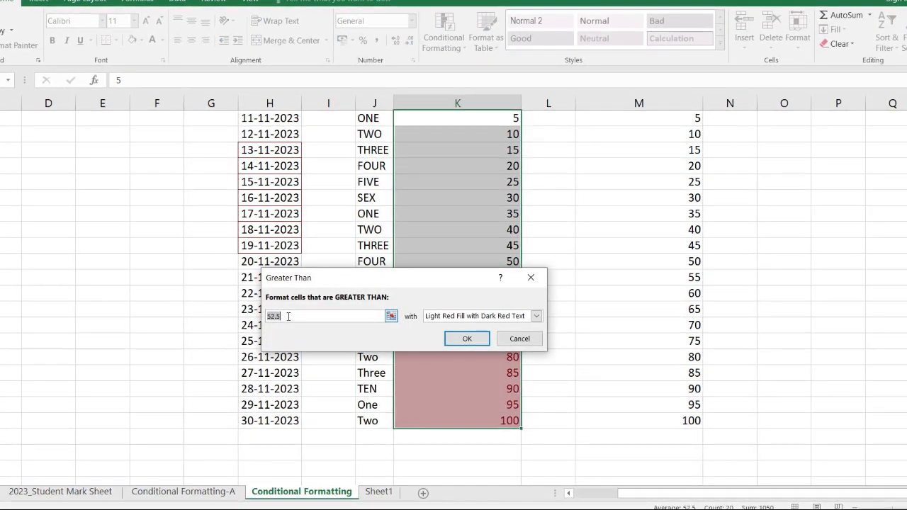
{"action": "type", "text": "50"}
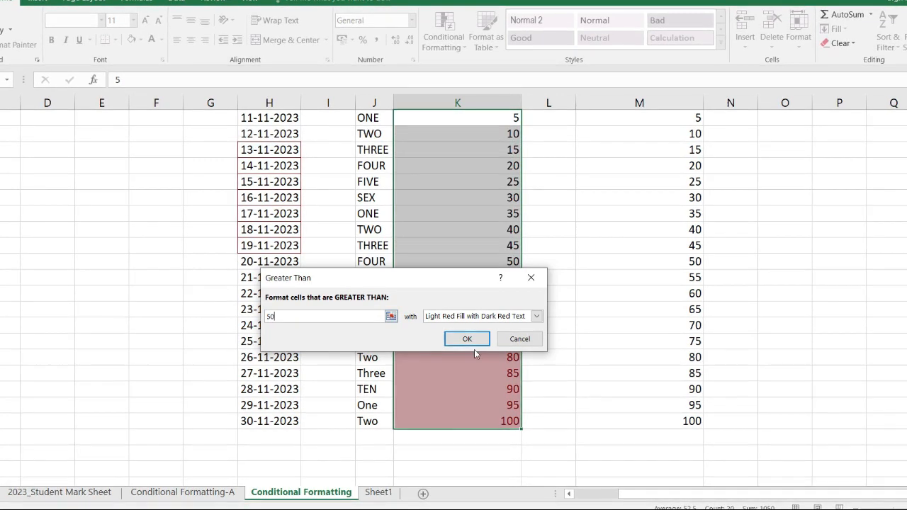
{"action": "left_click_drag", "start_coordinate": [474, 282], "coordinate": [775, 270]}
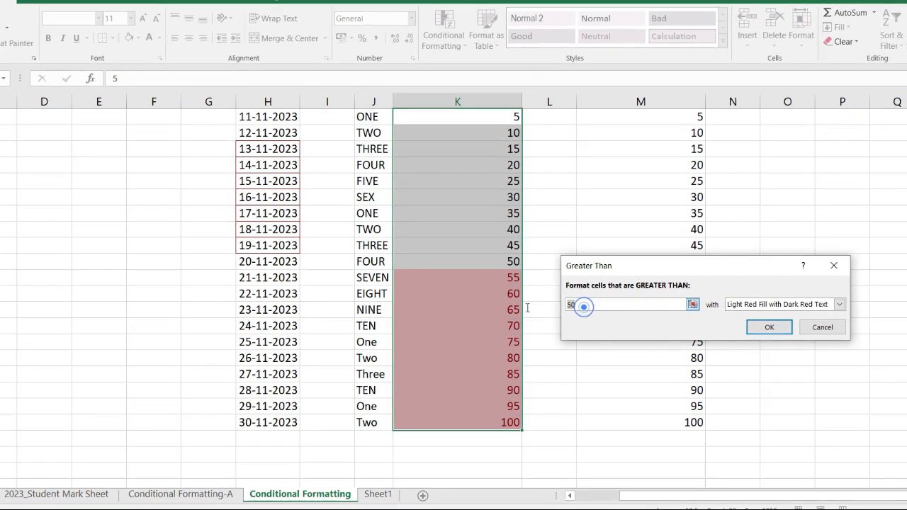
- Try 40 as the Greater Than threshold with Green Fill with Dark Green Text, and cancel the rule
{"action": "key", "text": "BackSpace"}
{"action": "key", "text": "BackSpace"}
{"action": "type", "text": "40"}
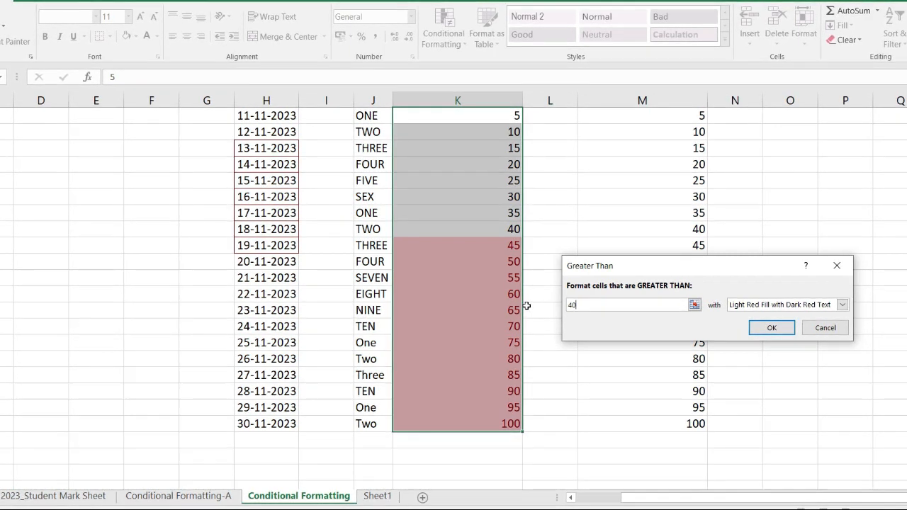
{"action": "left_click", "coordinate": [843, 305]}
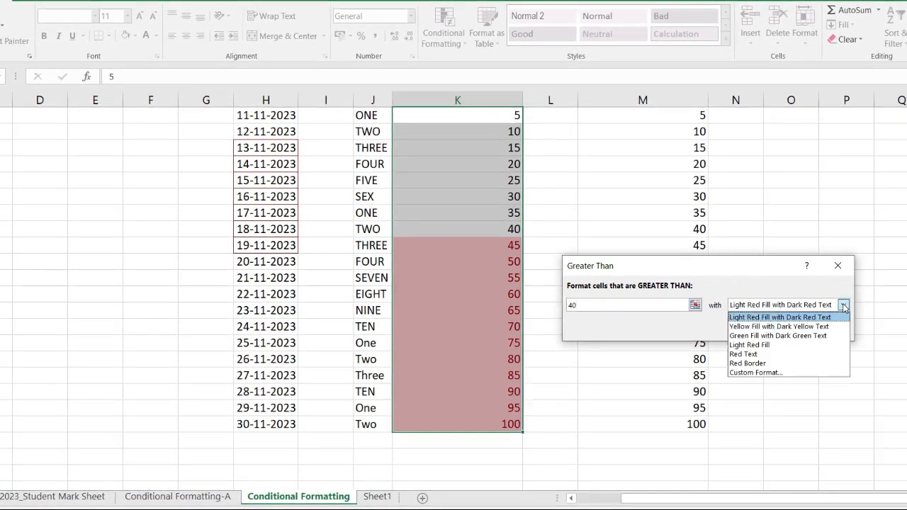
{"action": "left_click", "coordinate": [798, 338]}
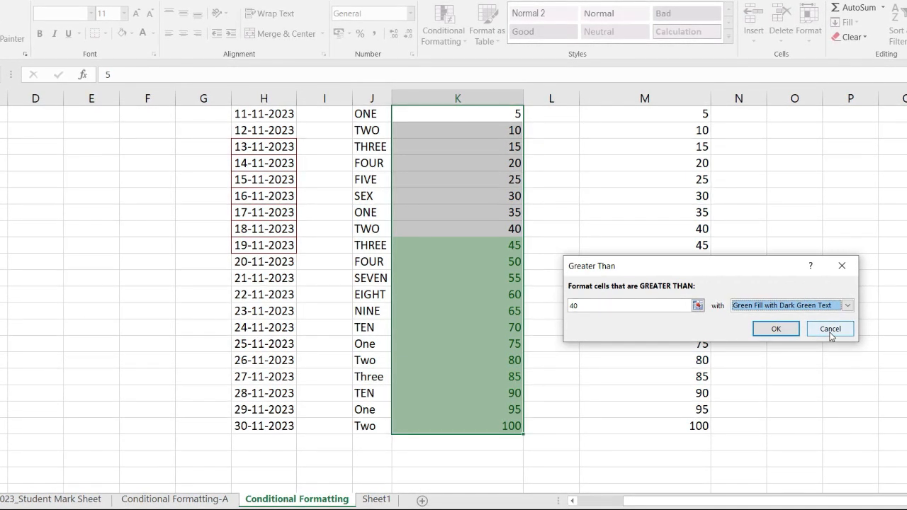
{"action": "left_click", "coordinate": [830, 330]}
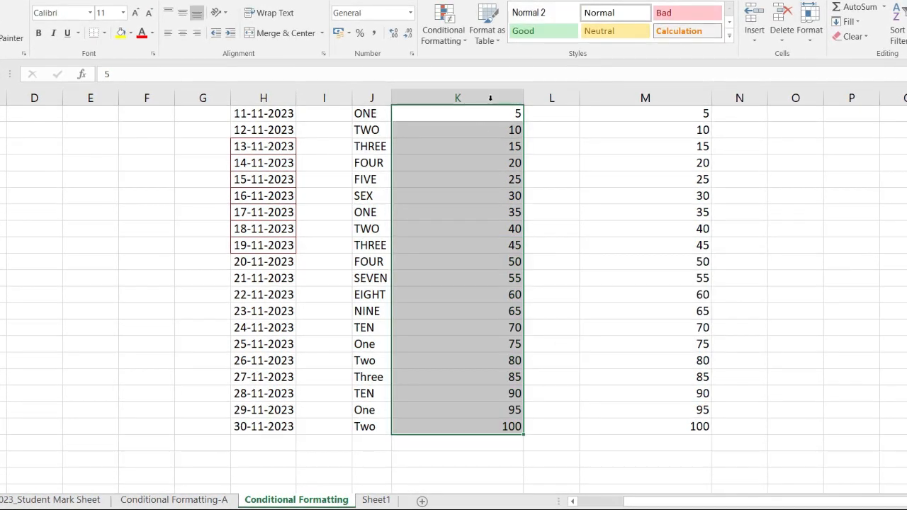
- Try a Less Than highlight rule with the value 55 on the column K numbers, look at its format options, and cancel it
{"action": "left_click", "coordinate": [443, 32]}
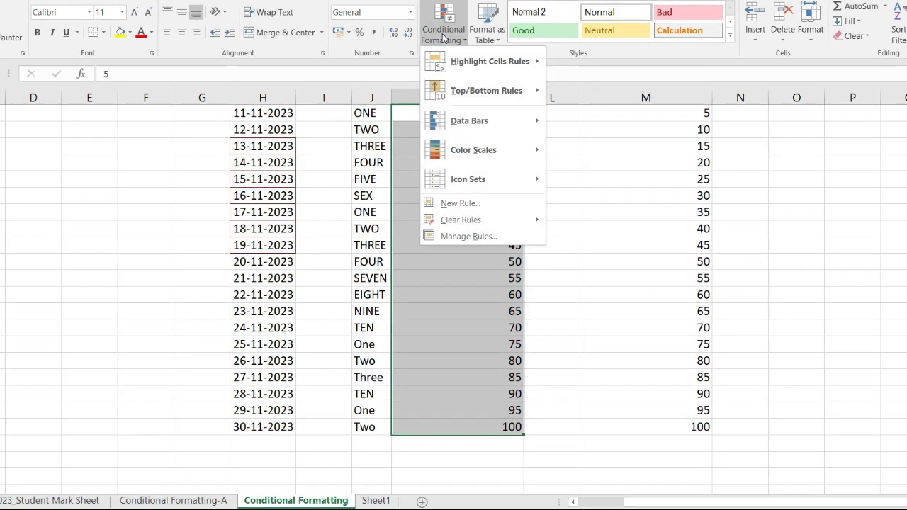
{"action": "mouse_move", "coordinate": [482, 62]}
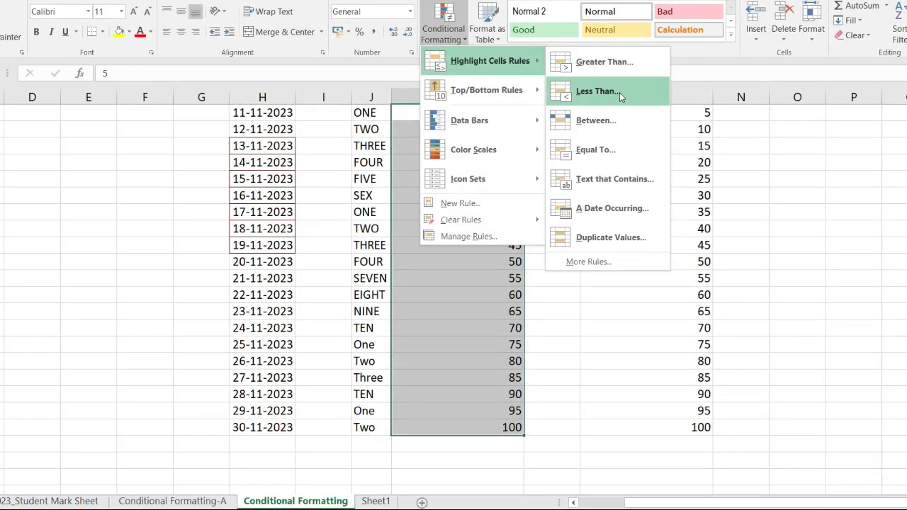
{"action": "left_click", "coordinate": [615, 93]}
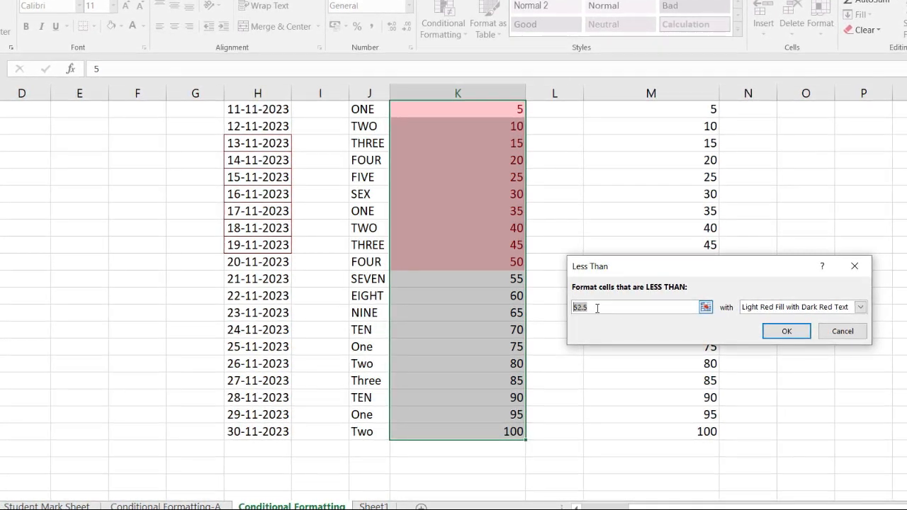
{"action": "type", "text": "55"}
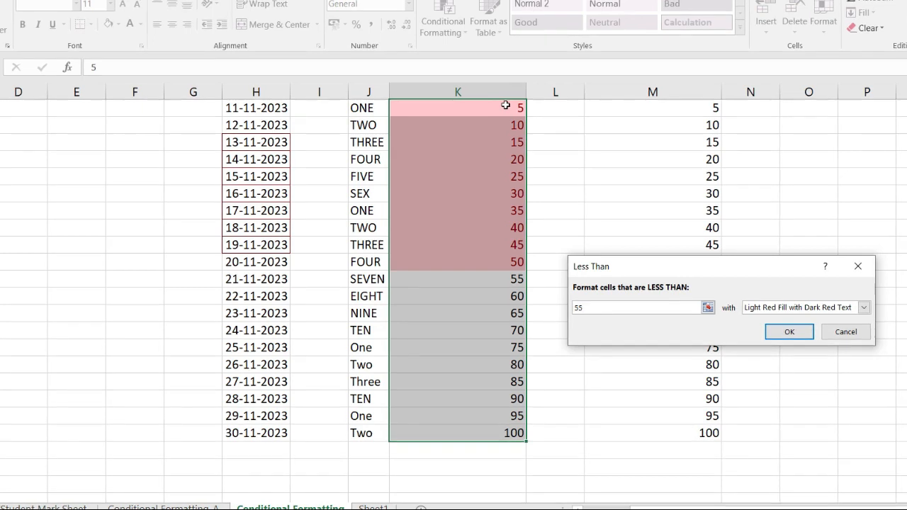
{"action": "left_click", "coordinate": [865, 307]}
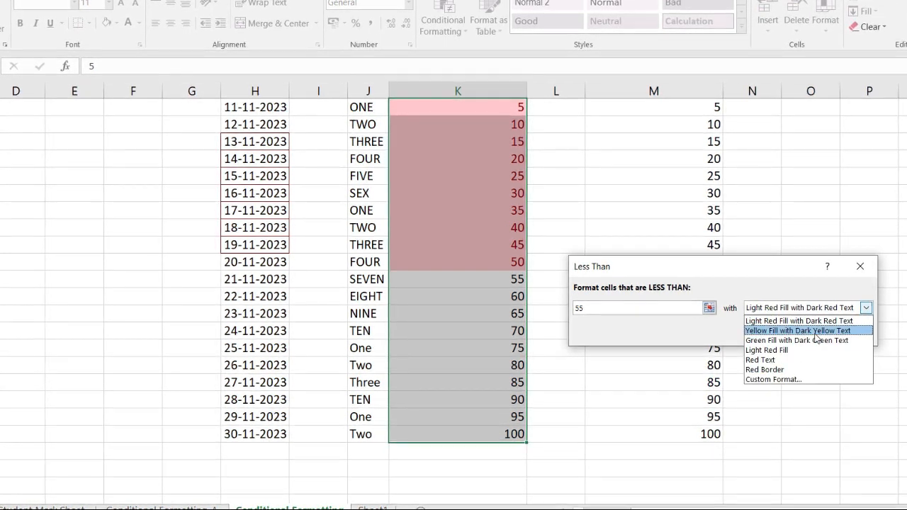
{"action": "left_click", "coordinate": [709, 310]}
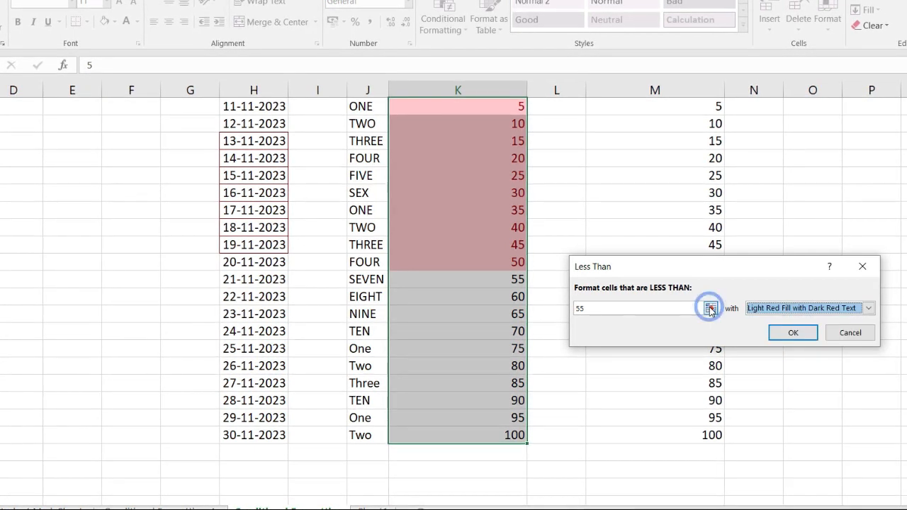
{"action": "left_click", "coordinate": [851, 333]}
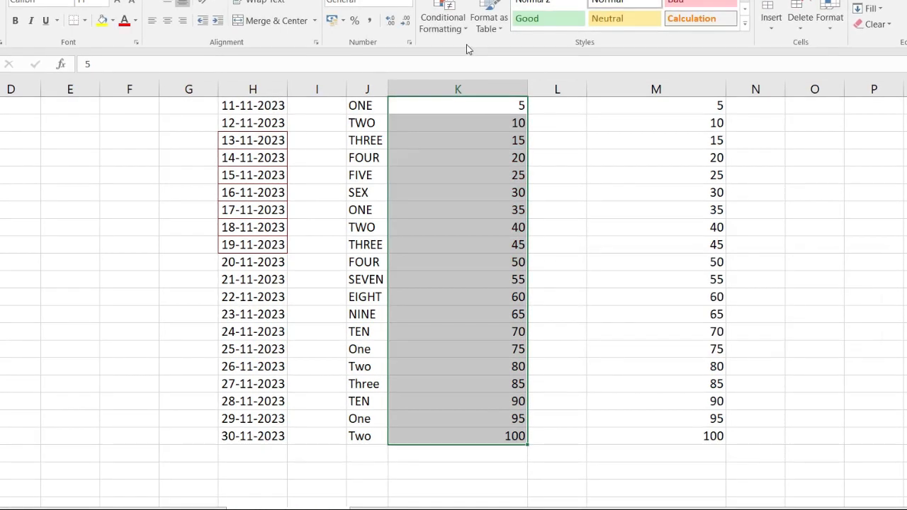
- Highlight the column K numbers between 60 and 80 with Light Red Fill with Dark Red Text
{"action": "left_click", "coordinate": [442, 21]}
{"action": "mouse_move", "coordinate": [461, 51]}
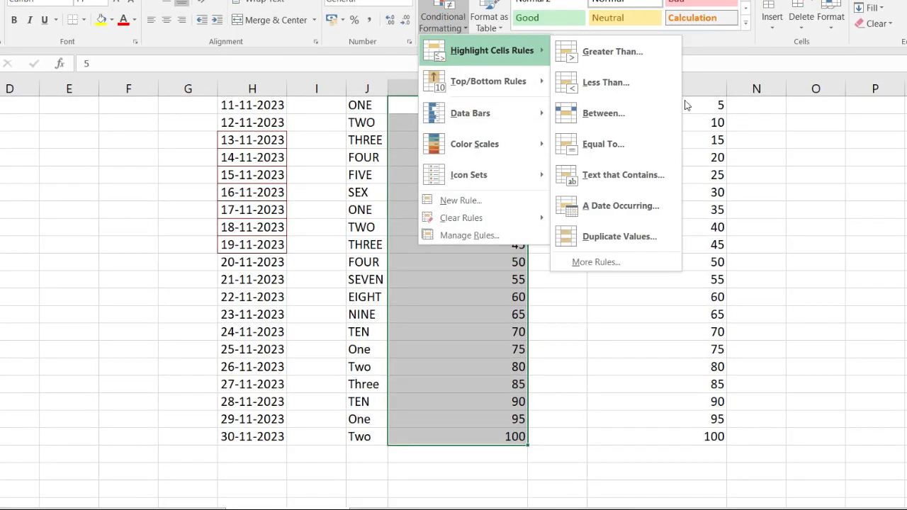
{"action": "left_click", "coordinate": [617, 115]}
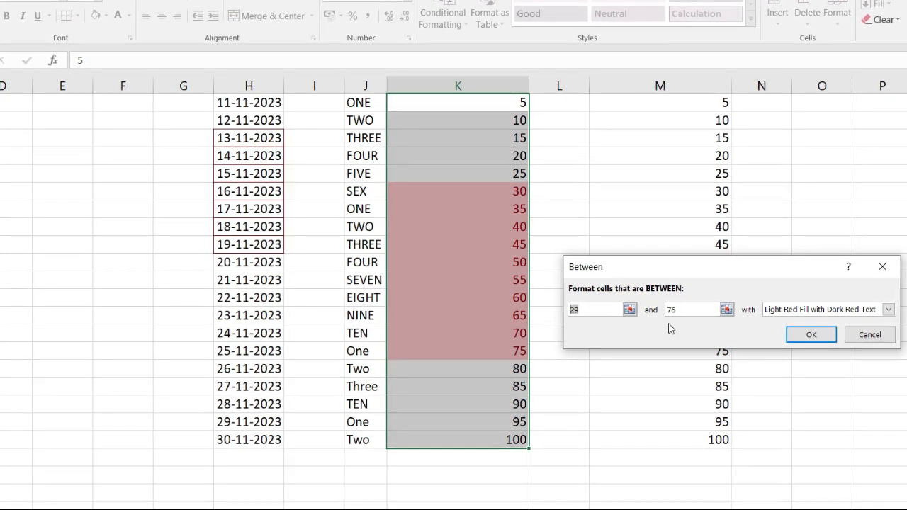
{"action": "left_click", "coordinate": [585, 309]}
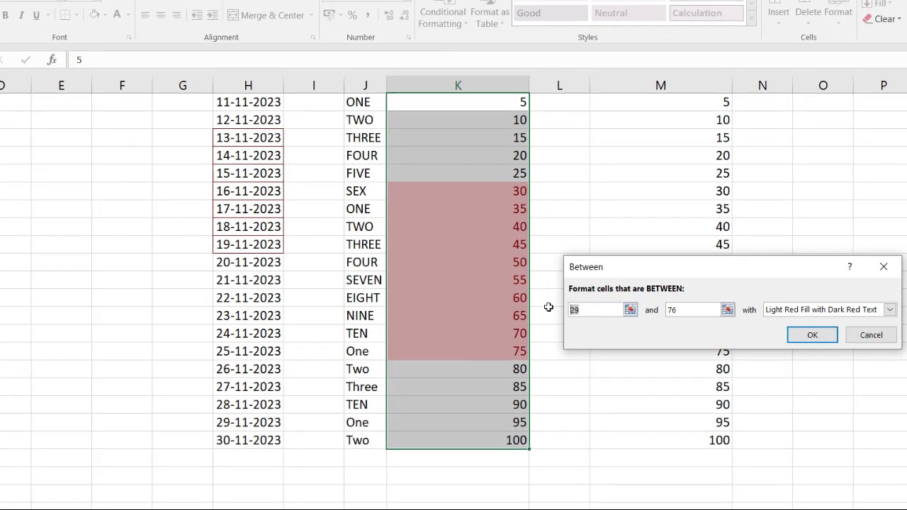
{"action": "type", "text": "60"}
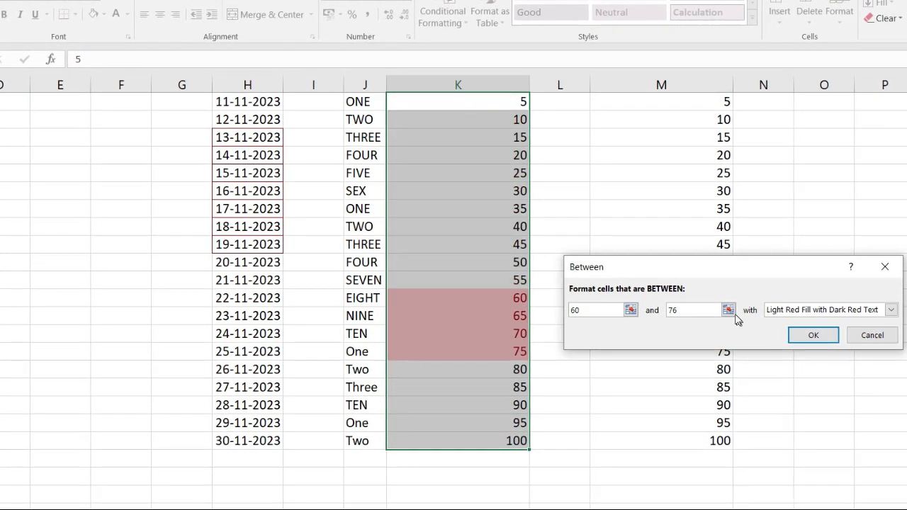
{"action": "double_click", "coordinate": [708, 310]}
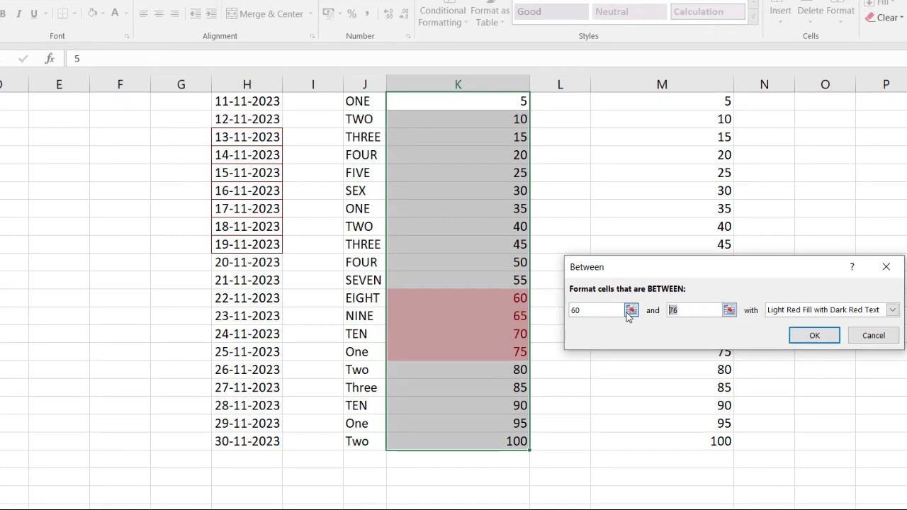
{"action": "type", "text": "80"}
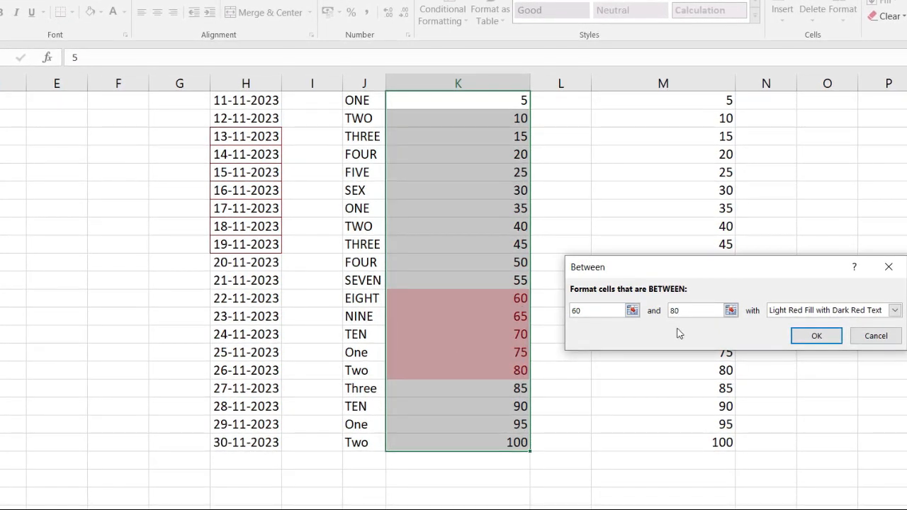
{"action": "left_click", "coordinate": [822, 336]}
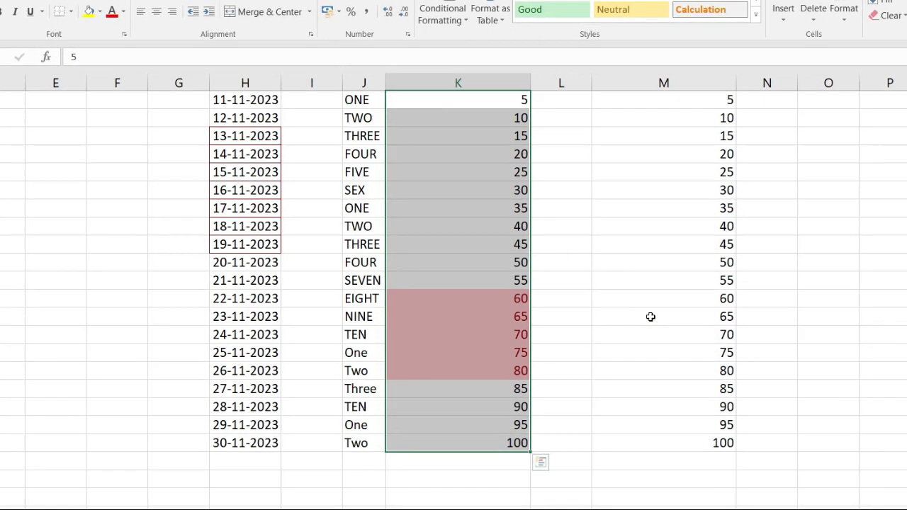
- Clear the conditional formatting rules from the whole of column K
{"action": "left_click", "coordinate": [641, 316]}
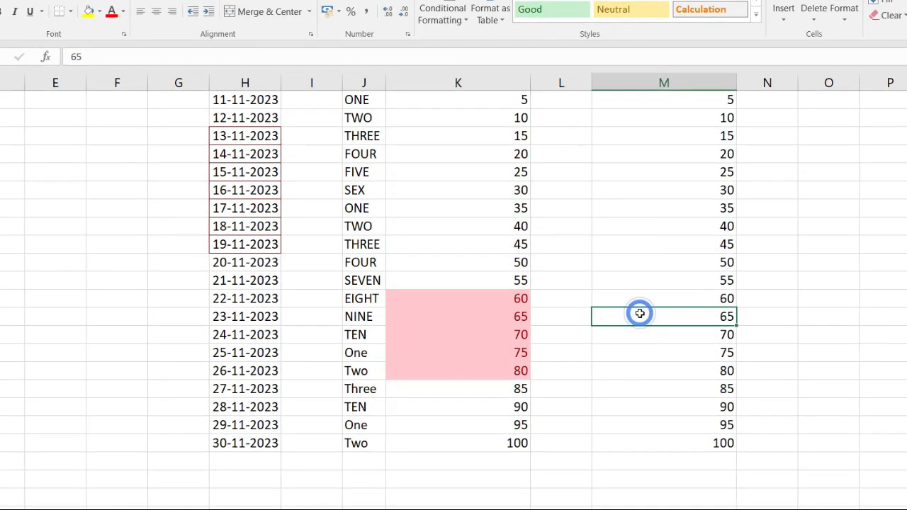
{"action": "left_click", "coordinate": [445, 21]}
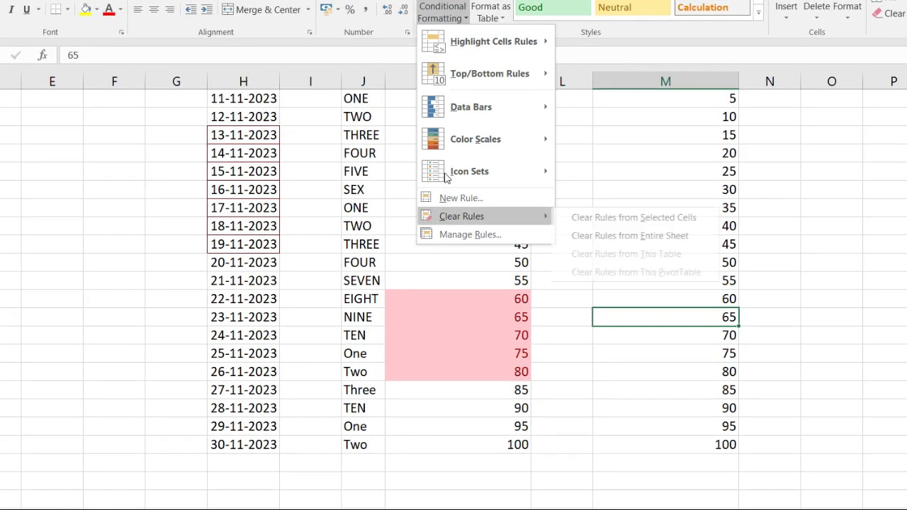
{"action": "left_click", "coordinate": [397, 75]}
{"action": "left_click", "coordinate": [404, 78]}
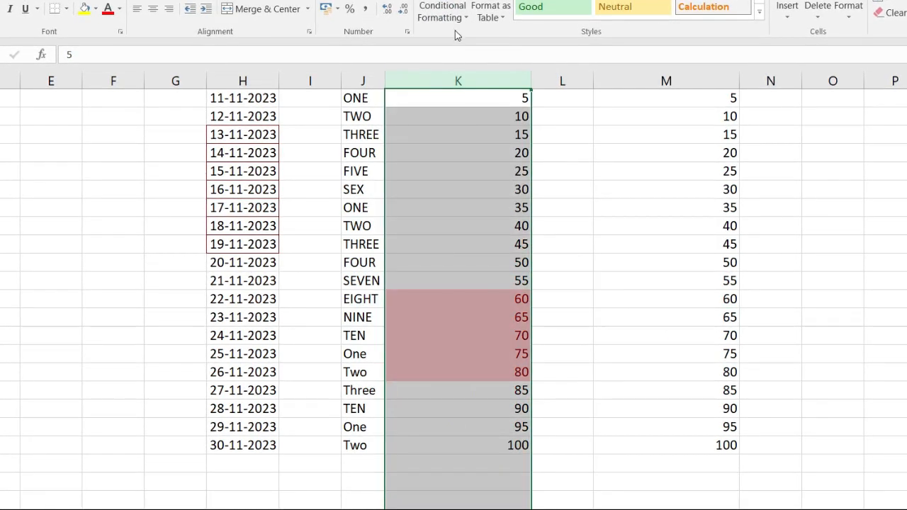
{"action": "left_click", "coordinate": [443, 14]}
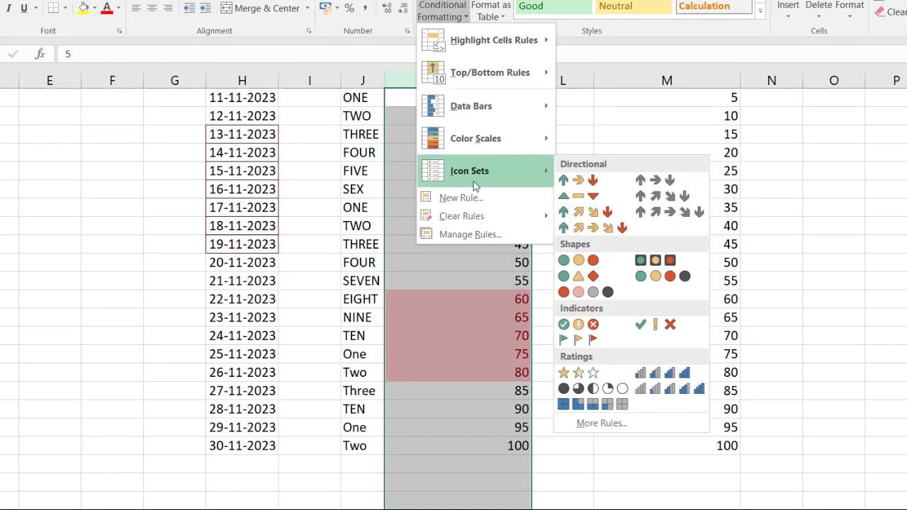
{"action": "mouse_move", "coordinate": [477, 218]}
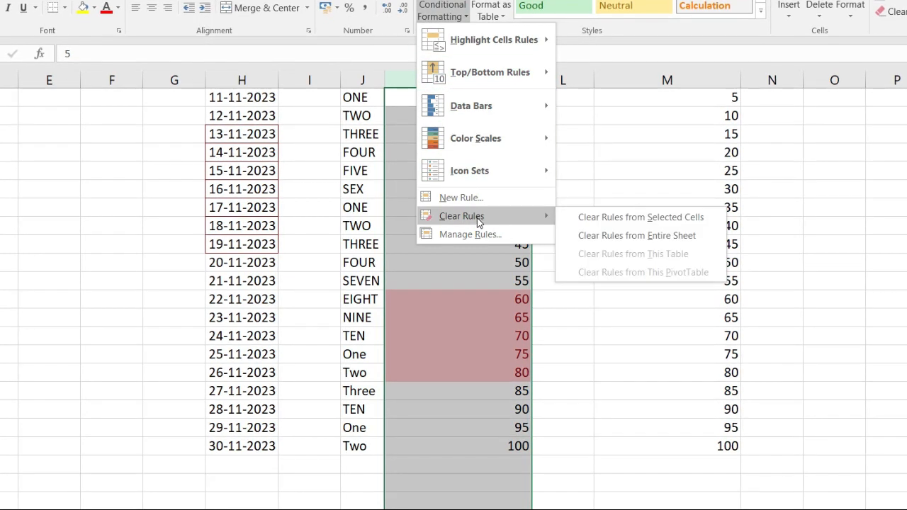
{"action": "left_click", "coordinate": [629, 220]}
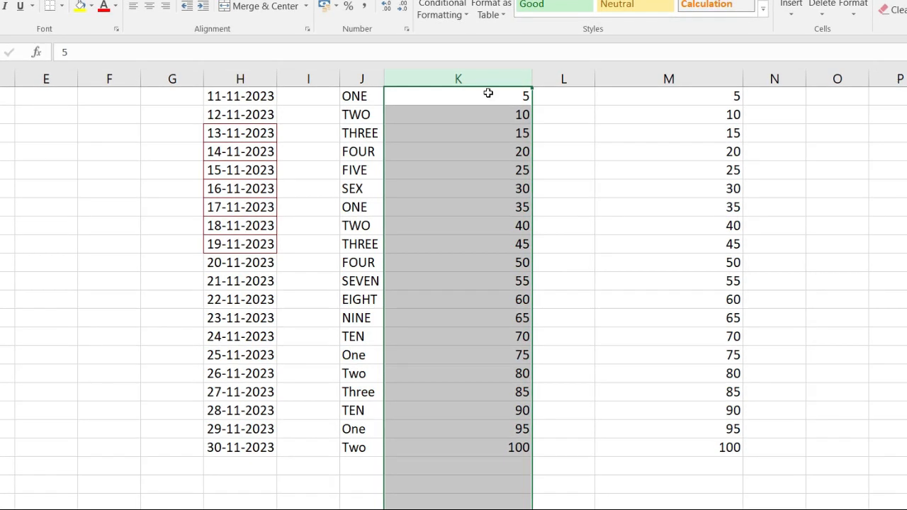
- Try an Equal To highlight rule with the value 55 on the column K numbers
{"action": "left_click_drag", "start_coordinate": [489, 94], "coordinate": [482, 443]}
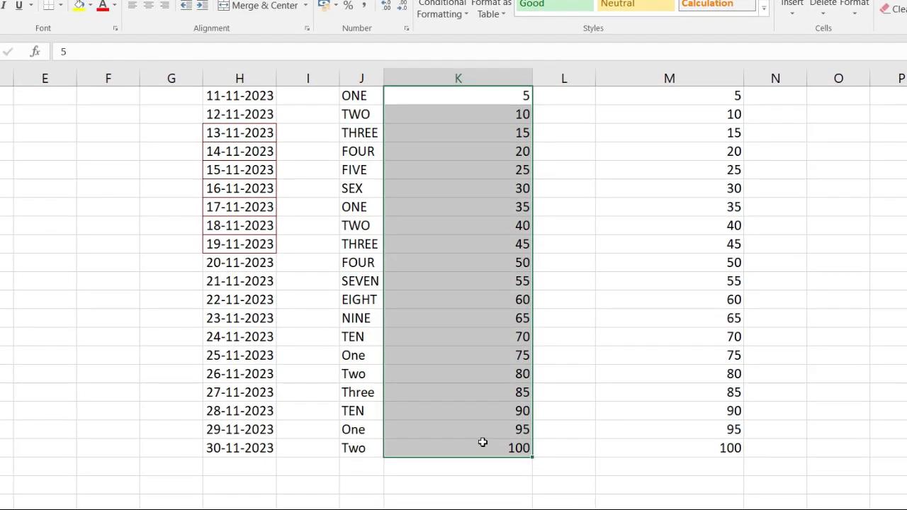
{"action": "left_click", "coordinate": [441, 9]}
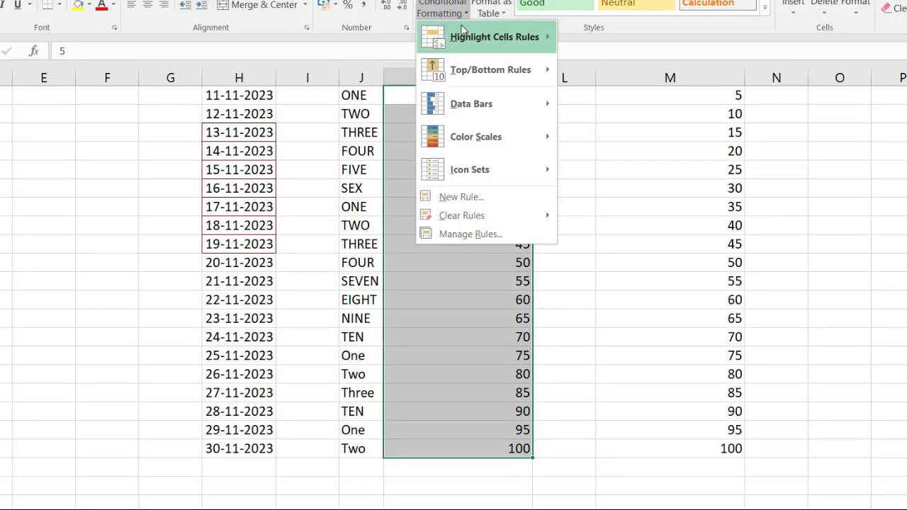
{"action": "mouse_move", "coordinate": [473, 41]}
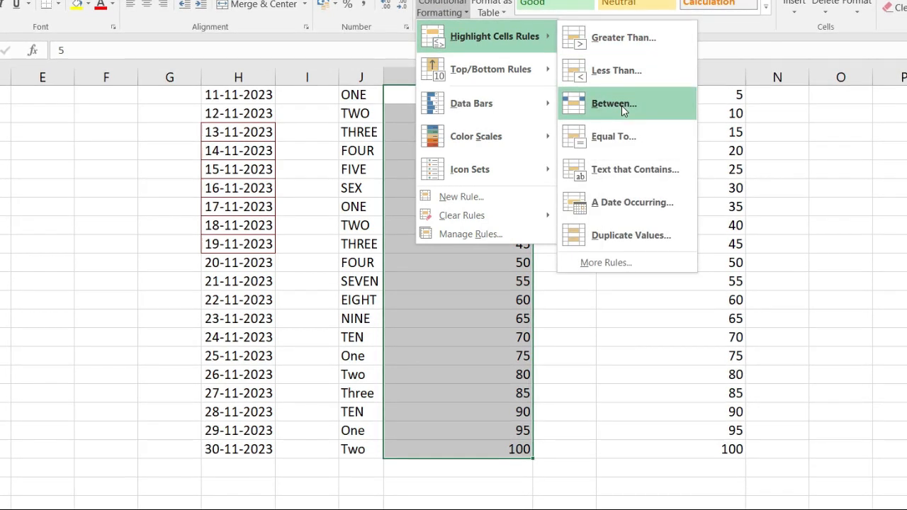
{"action": "left_click", "coordinate": [641, 139]}
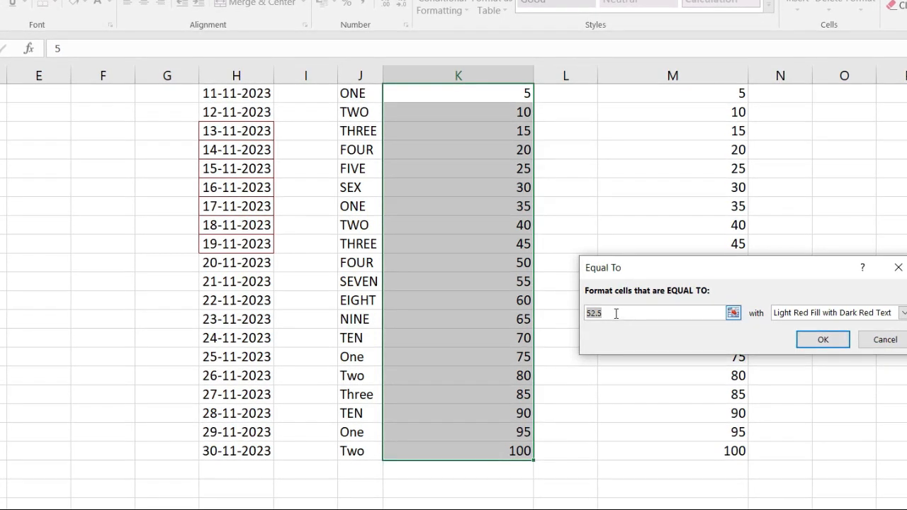
{"action": "type", "text": "5"}
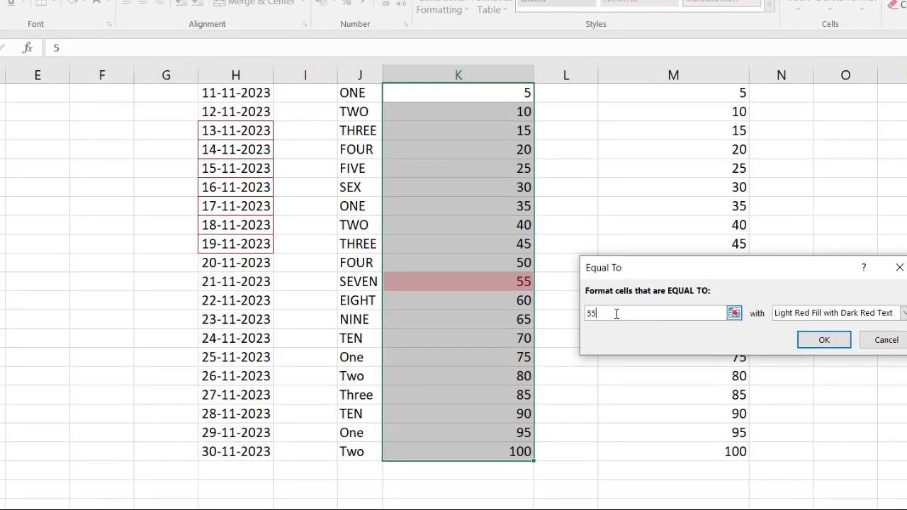
{"action": "type", "text": "5"}
- Try 75 as the Equal To value, and cancel the rule
{"action": "key", "text": "BackSpace"}
{"action": "key", "text": "BackSpace"}
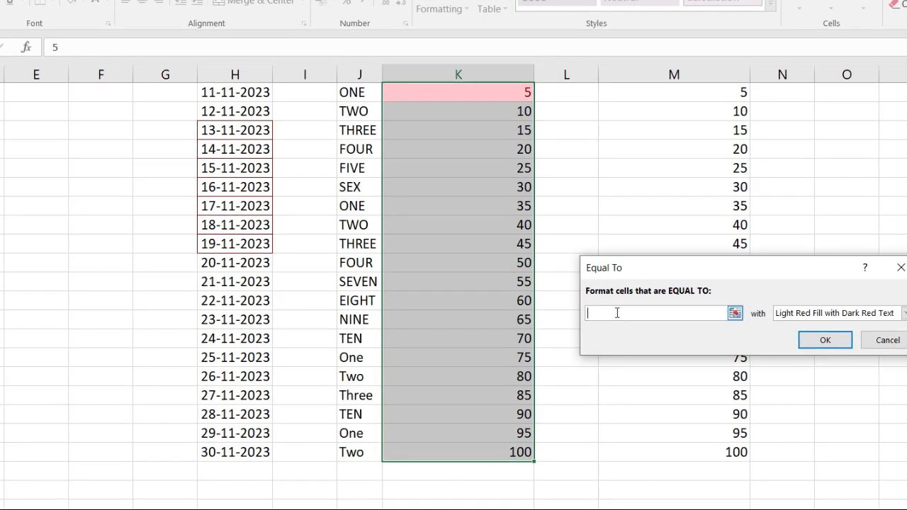
{"action": "type", "text": "75"}
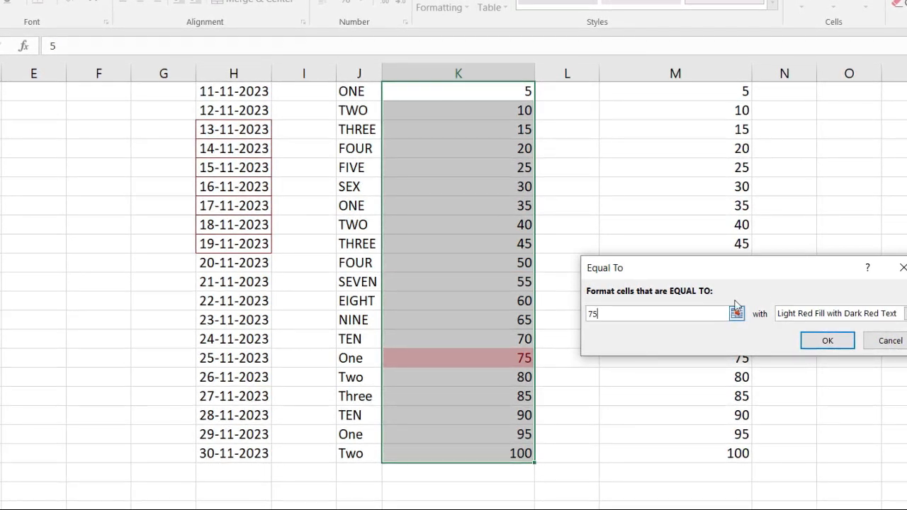
{"action": "left_click", "coordinate": [894, 341]}
{"action": "left_click", "coordinate": [428, 6]}
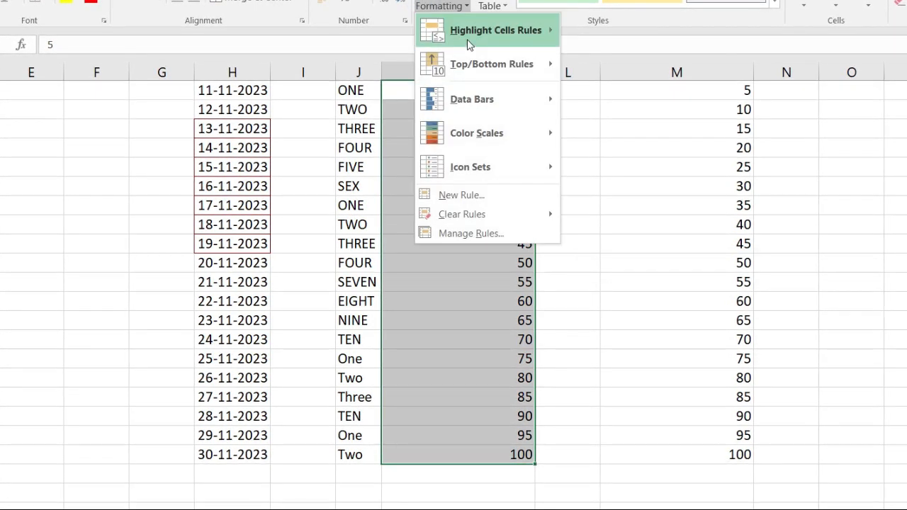
{"action": "mouse_move", "coordinate": [467, 41]}
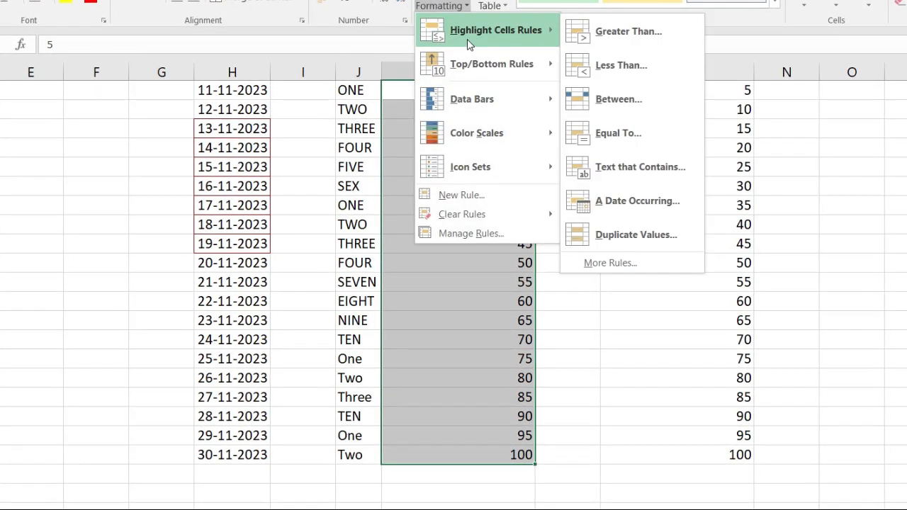
{"action": "left_click", "coordinate": [647, 167]}
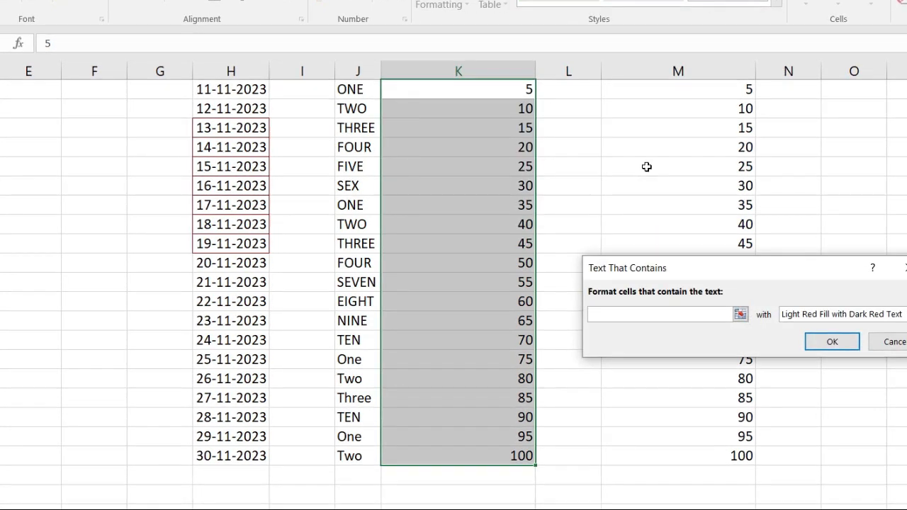
{"action": "left_click", "coordinate": [835, 344]}
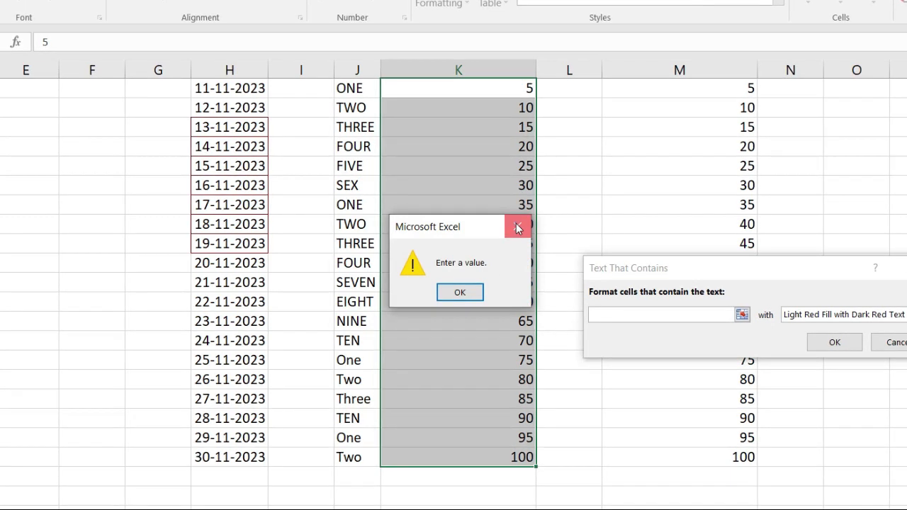
{"action": "left_click", "coordinate": [517, 225]}
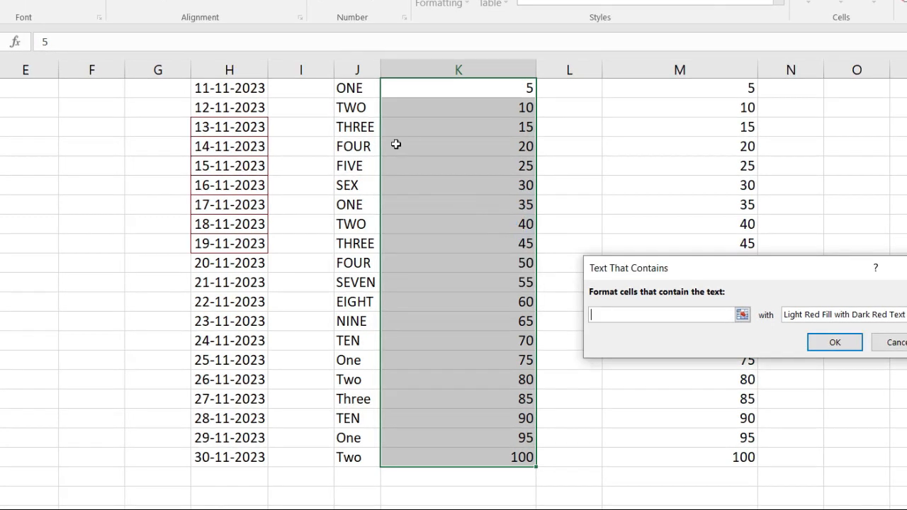
{"action": "left_click", "coordinate": [899, 343]}
- Try a Text That Contains highlight rule with the text "re" on the column J words
{"action": "left_click_drag", "start_coordinate": [368, 87], "coordinate": [356, 166]}
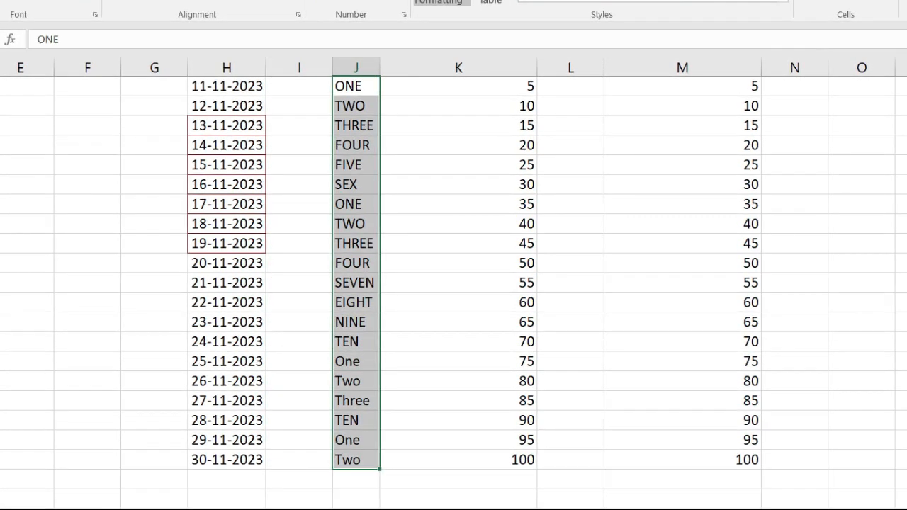
{"action": "left_click", "coordinate": [439, 2]}
{"action": "mouse_move", "coordinate": [497, 27]}
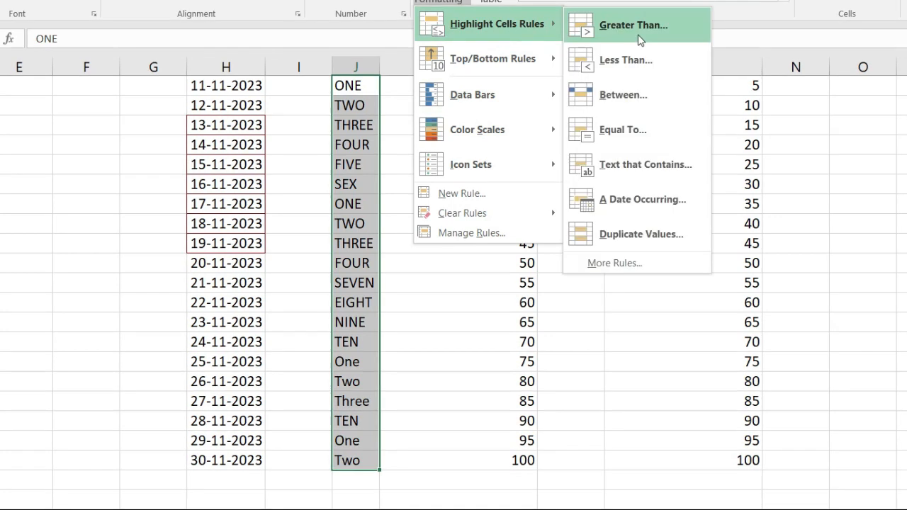
{"action": "left_click", "coordinate": [634, 168]}
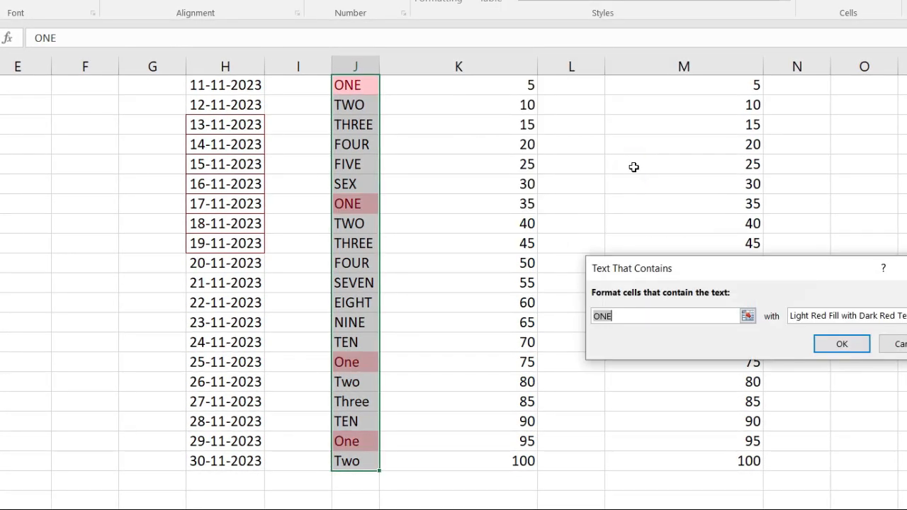
{"action": "left_click", "coordinate": [629, 317]}
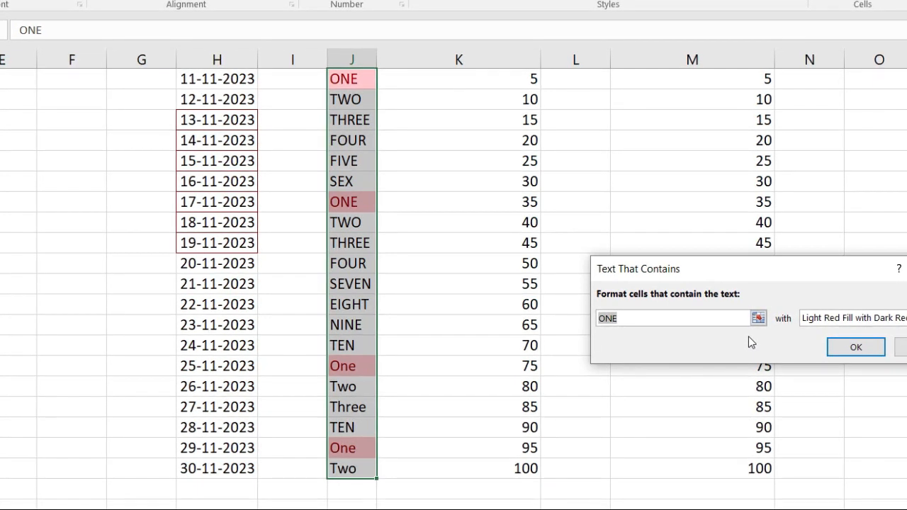
{"action": "type", "text": "re"}
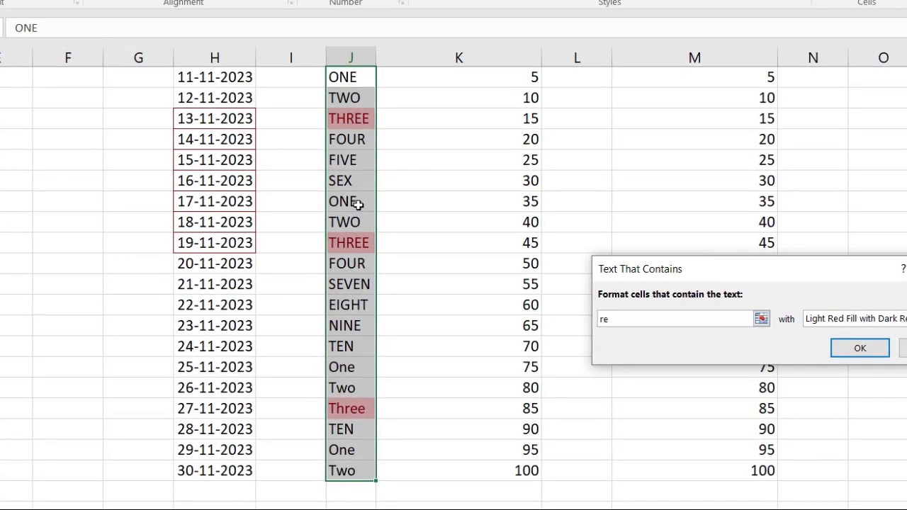
- Try "ne", "u" and "o" as the text the cells must contain, and cancel the rule
{"action": "double_click", "coordinate": [613, 319]}
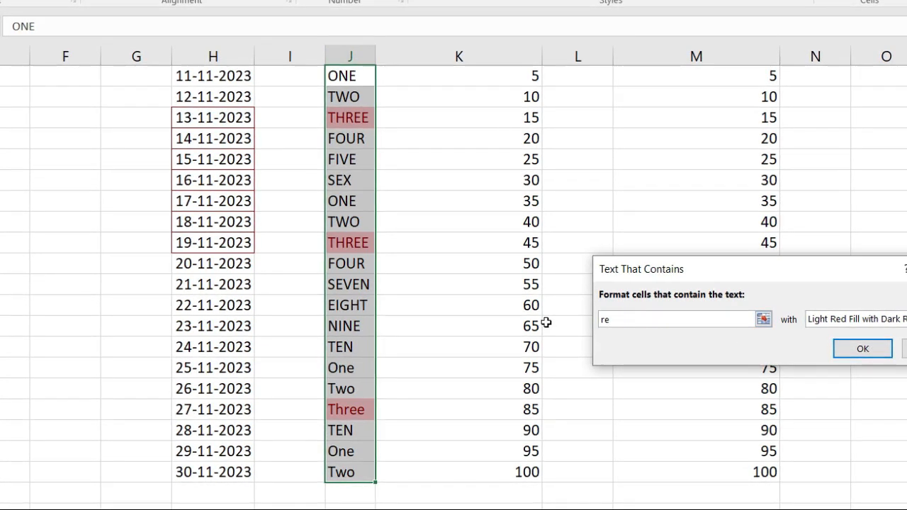
{"action": "type", "text": "ne"}
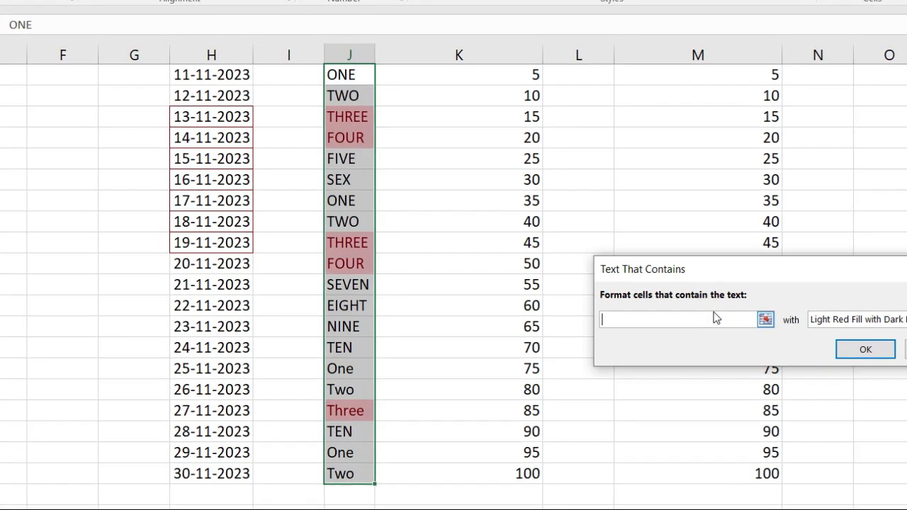
{"action": "type", "text": "ne"}
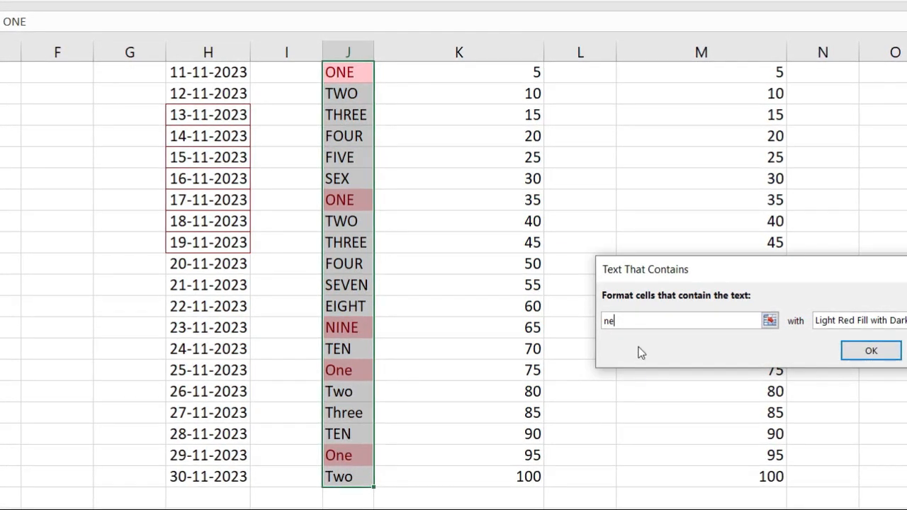
{"action": "double_click", "coordinate": [641, 321]}
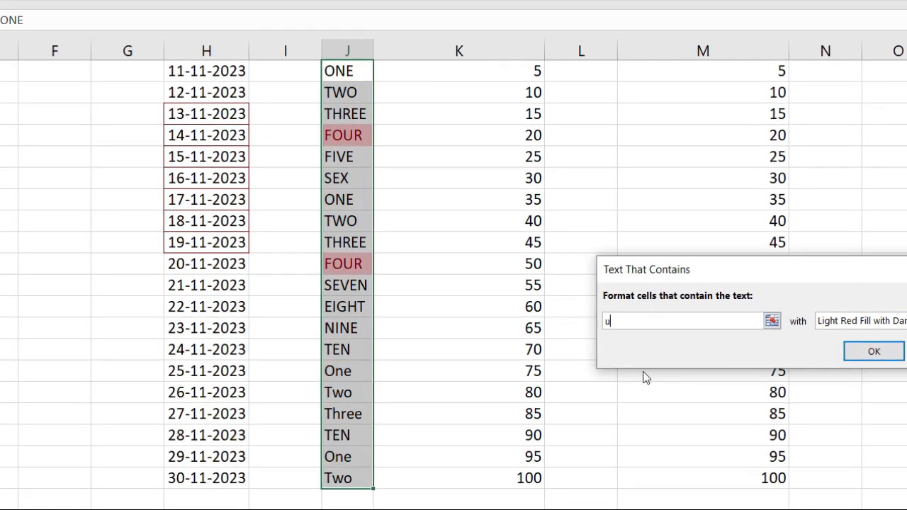
{"action": "type", "text": "u"}
{"action": "double_click", "coordinate": [629, 325]}
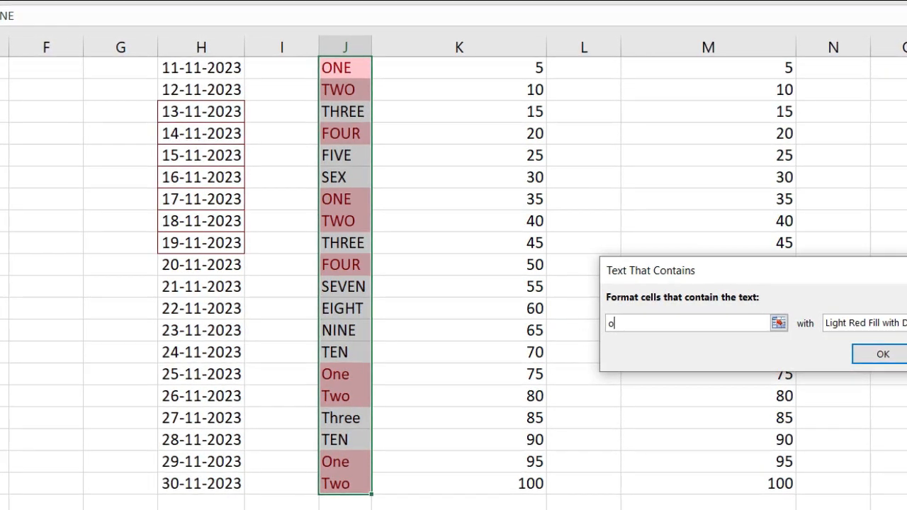
{"action": "key", "text": "Escape"}
{"action": "left_click", "coordinate": [439, 2]}
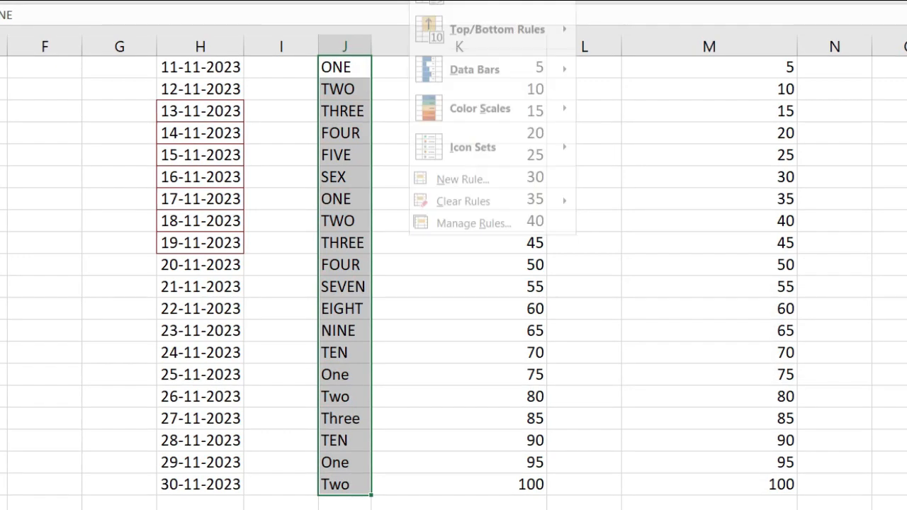
{"action": "mouse_move", "coordinate": [474, 12]}
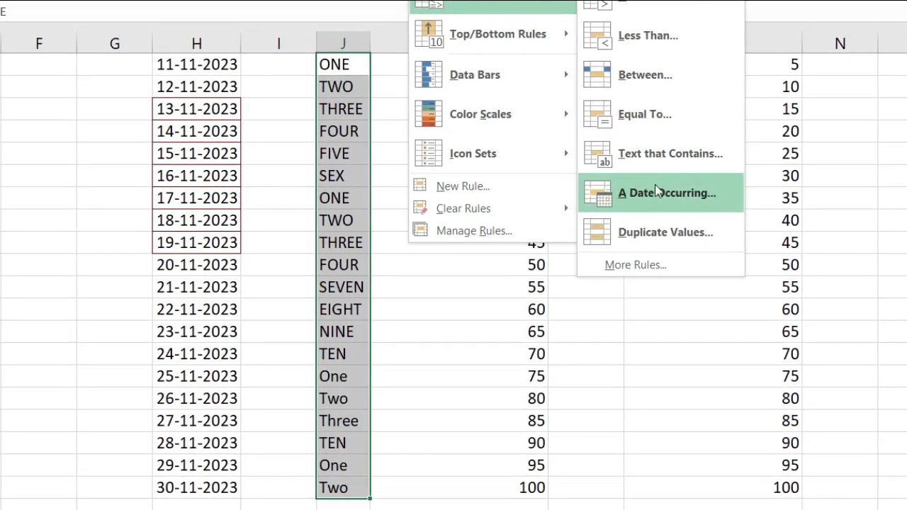
{"action": "left_click", "coordinate": [441, 328]}
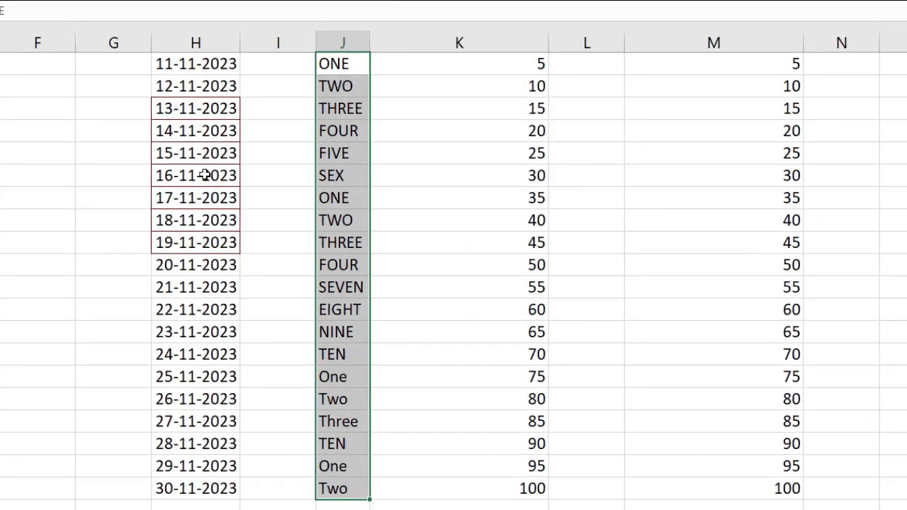
- Try an A Date Occurring highlight rule with the period Today on the column H dates
{"action": "left_click", "coordinate": [196, 105]}
{"action": "left_click_drag", "start_coordinate": [196, 62], "coordinate": [164, 489]}
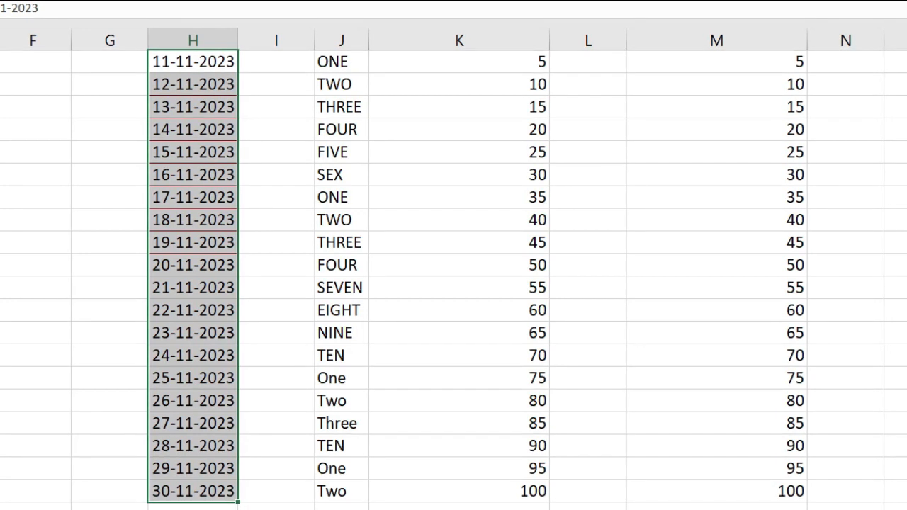
{"action": "left_click", "coordinate": [434, 1]}
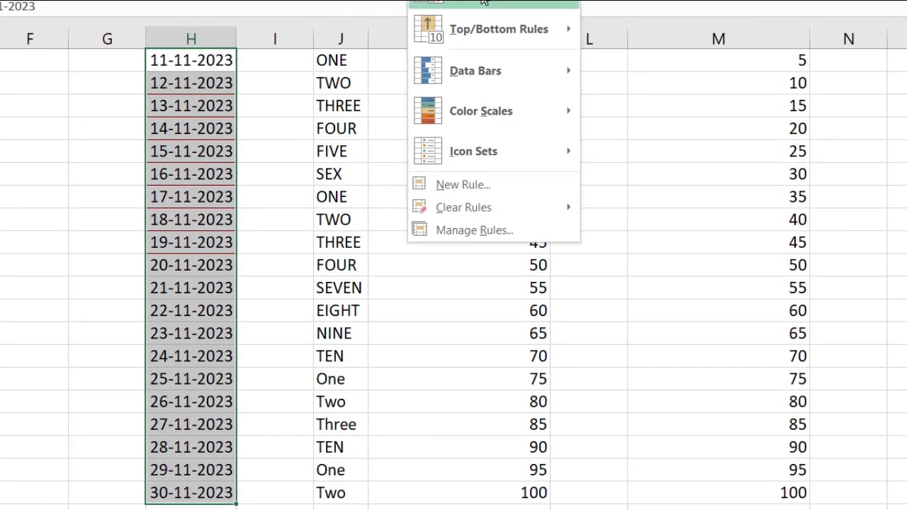
{"action": "mouse_move", "coordinate": [541, 2]}
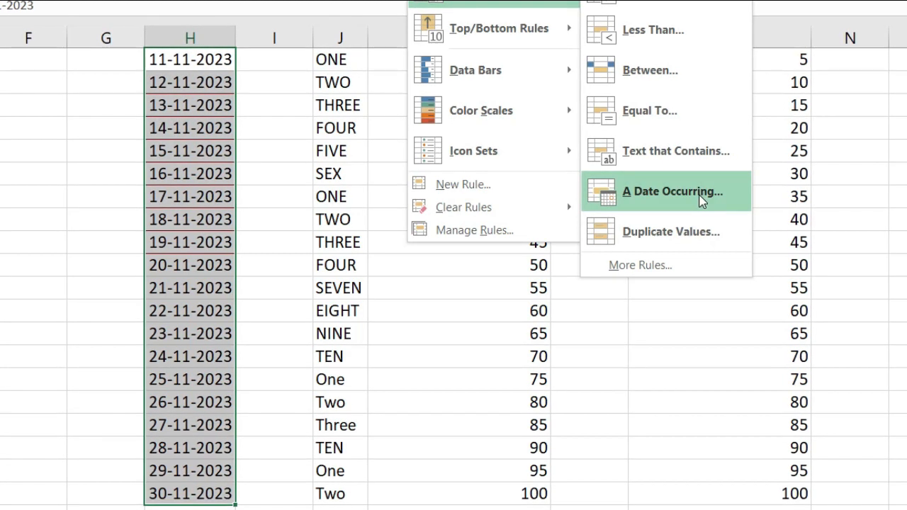
{"action": "left_click", "coordinate": [701, 200]}
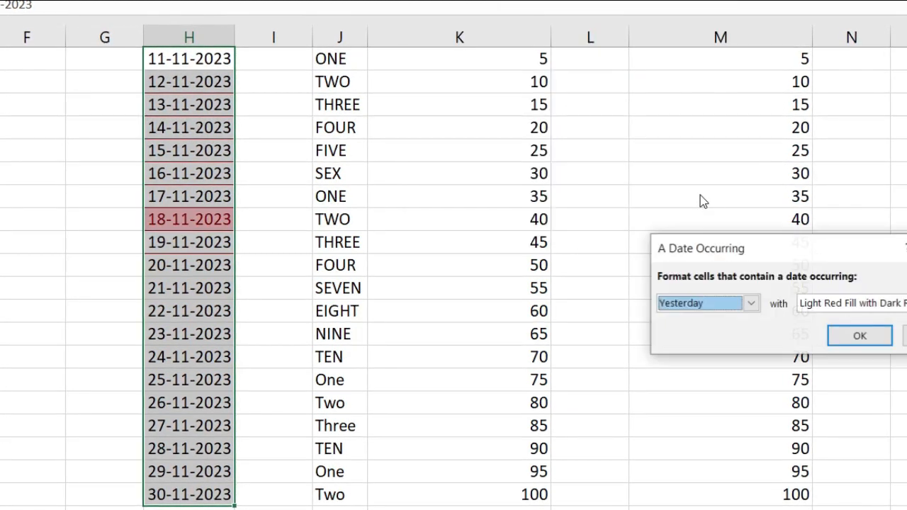
{"action": "left_click", "coordinate": [752, 305]}
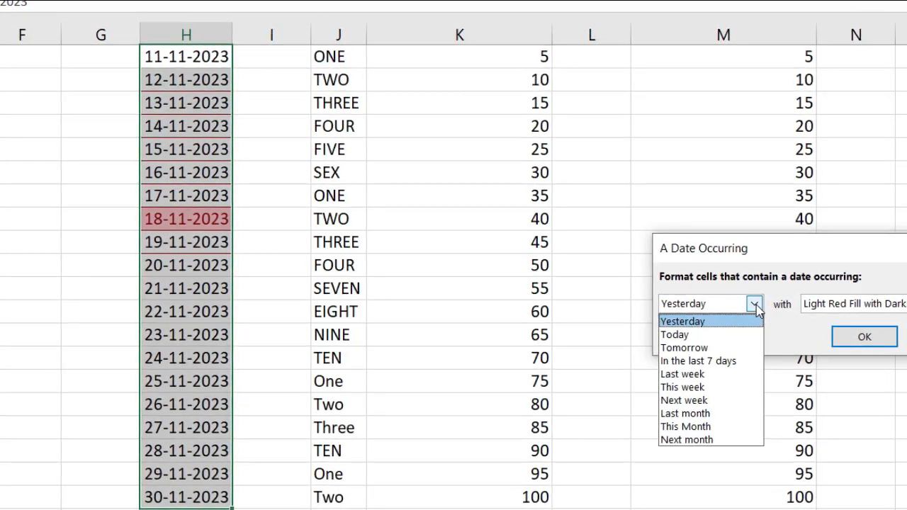
{"action": "left_click", "coordinate": [715, 338]}
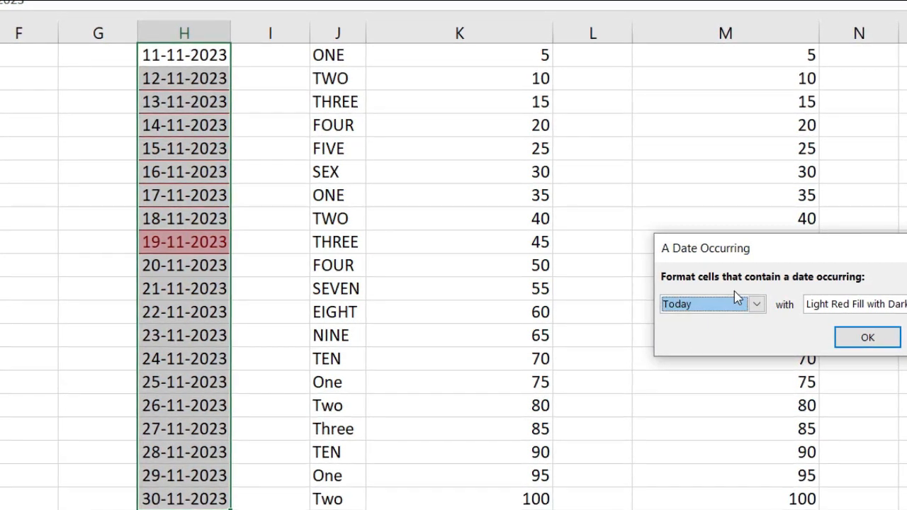
- Try Tomorrow and In the last 7 days as the date period of the highlight rule
{"action": "left_click", "coordinate": [756, 304]}
{"action": "left_click", "coordinate": [705, 349]}
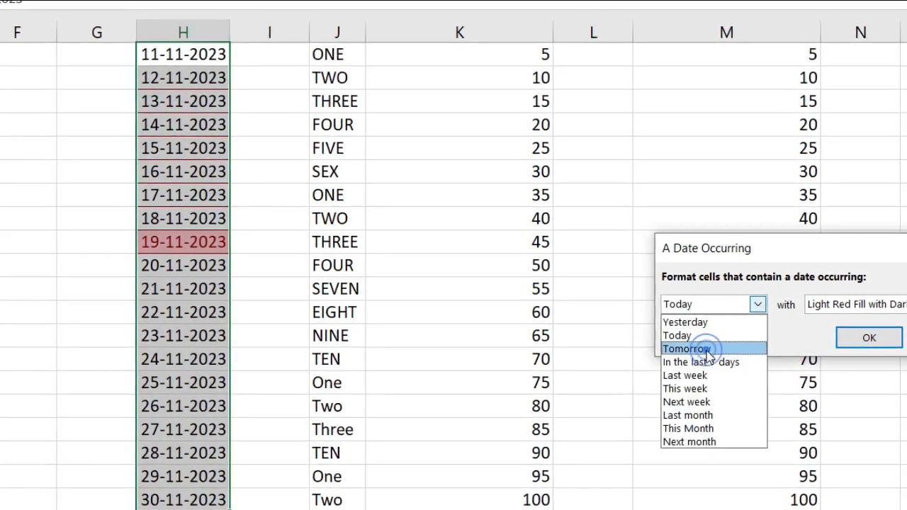
{"action": "left_click", "coordinate": [758, 304]}
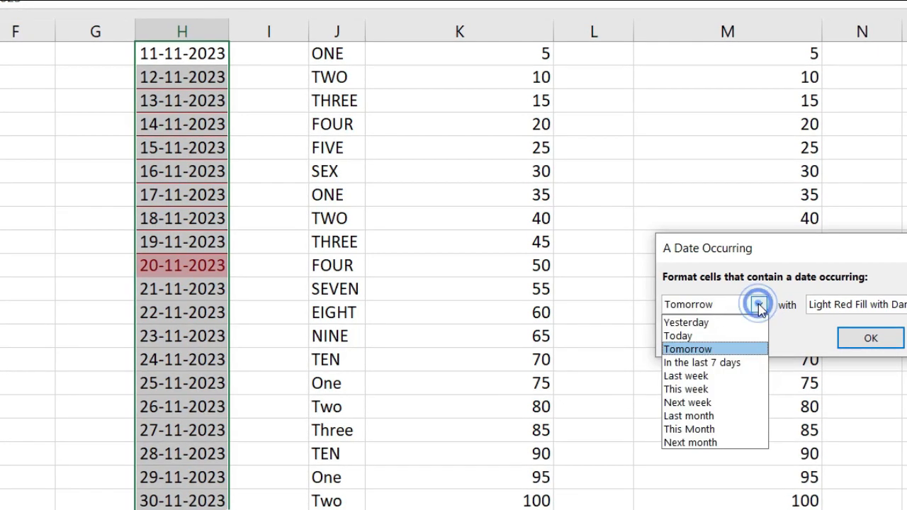
{"action": "left_click", "coordinate": [739, 363]}
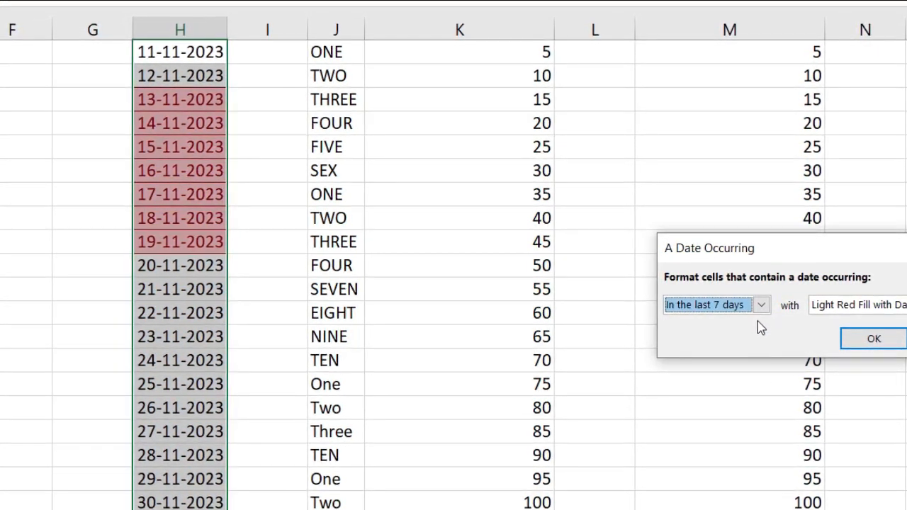
- Try Last week and This week as the date period, and cancel the A Date Occurring rule
{"action": "left_click", "coordinate": [769, 305]}
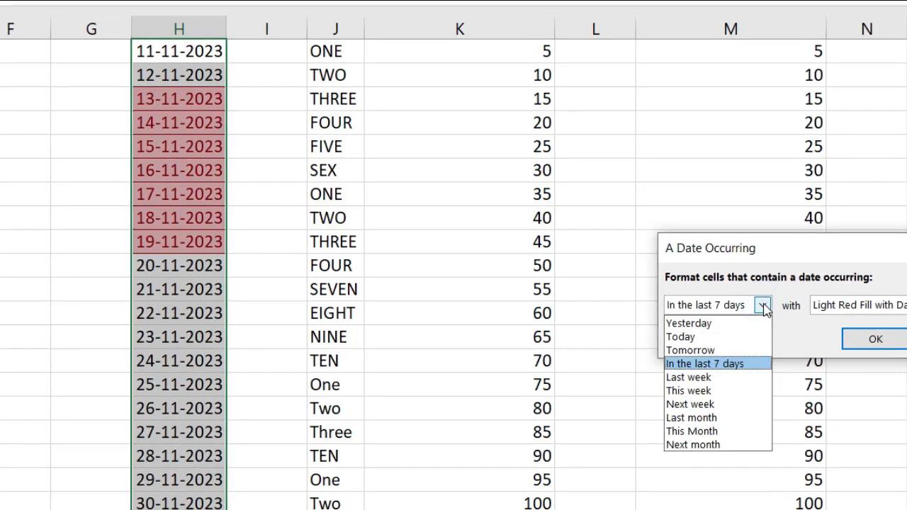
{"action": "left_click", "coordinate": [729, 380]}
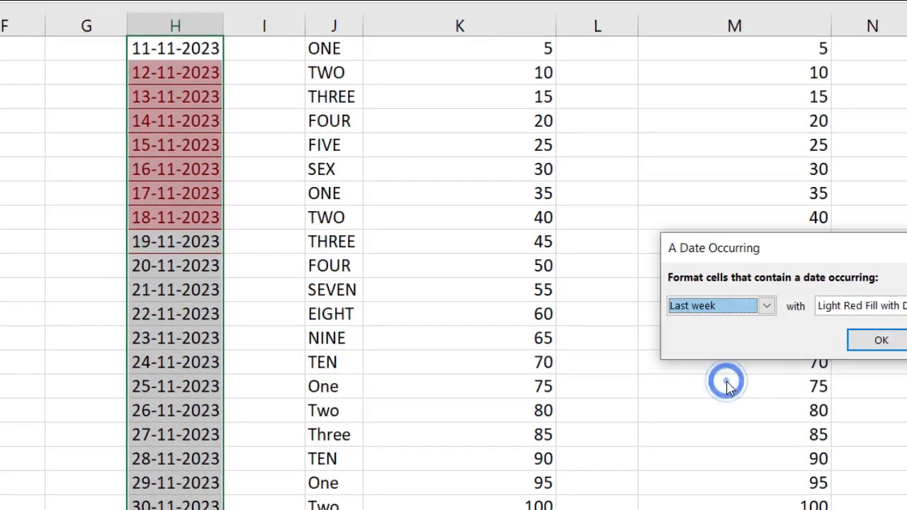
{"action": "left_click", "coordinate": [769, 306]}
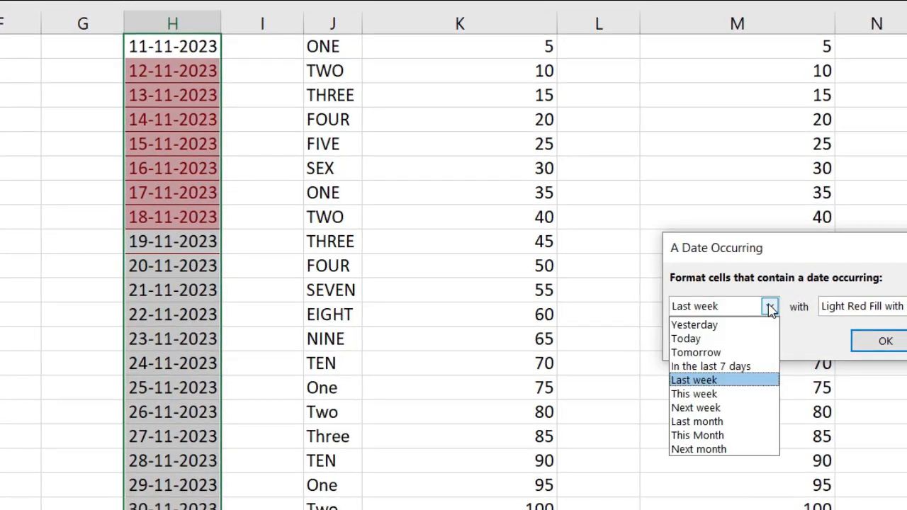
{"action": "left_click", "coordinate": [733, 400]}
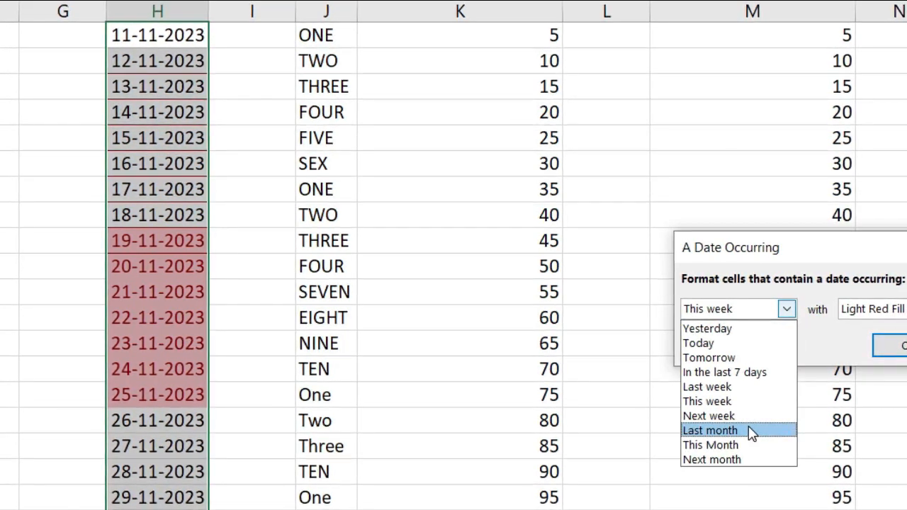
{"action": "left_click", "coordinate": [707, 401]}
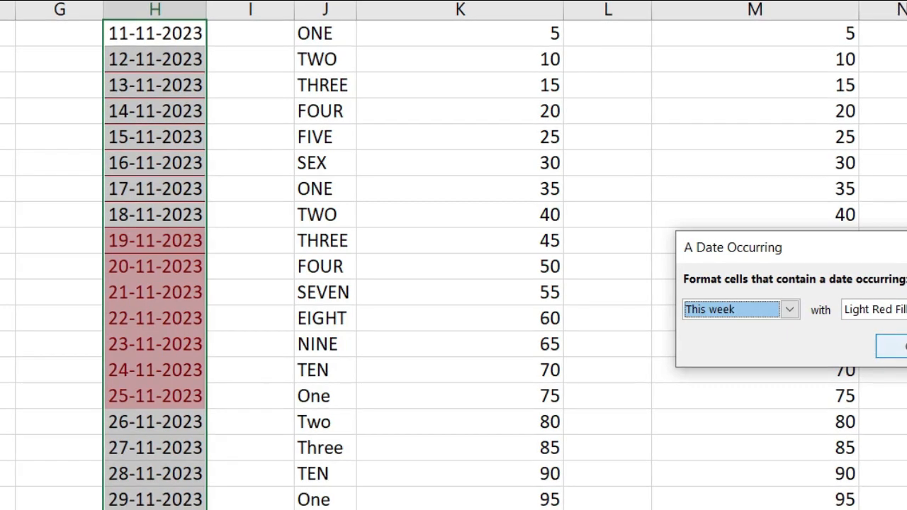
{"action": "key", "text": "Escape"}
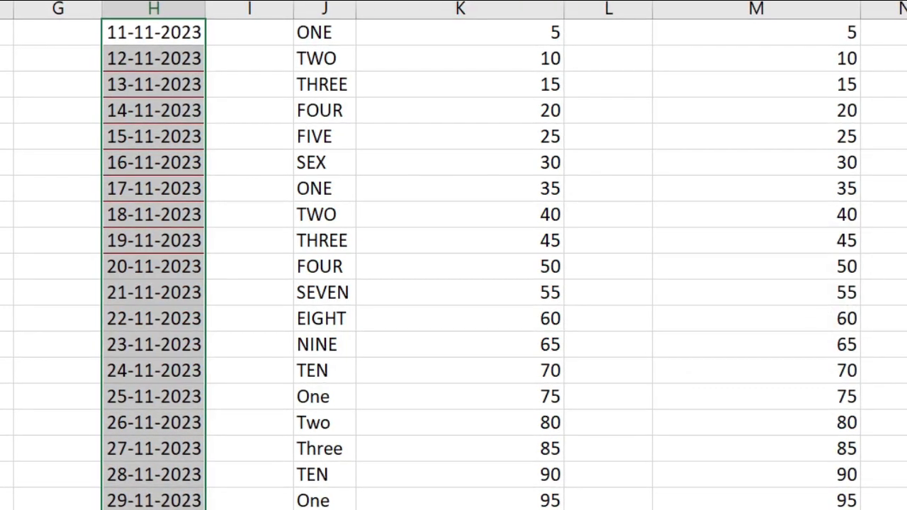
- Try a Duplicate Values highlight rule on the column J words, cancel it and deselect the column
{"action": "left_click", "coordinate": [441, 1]}
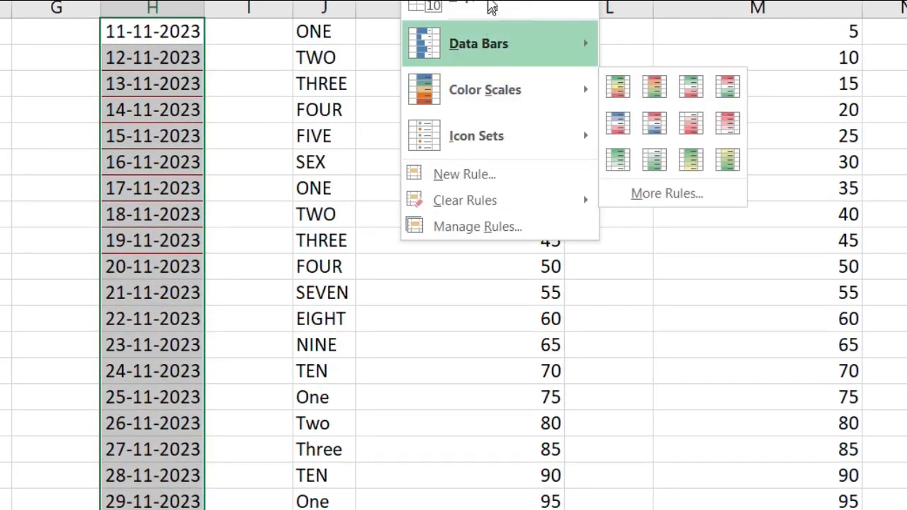
{"action": "mouse_move", "coordinate": [493, 6]}
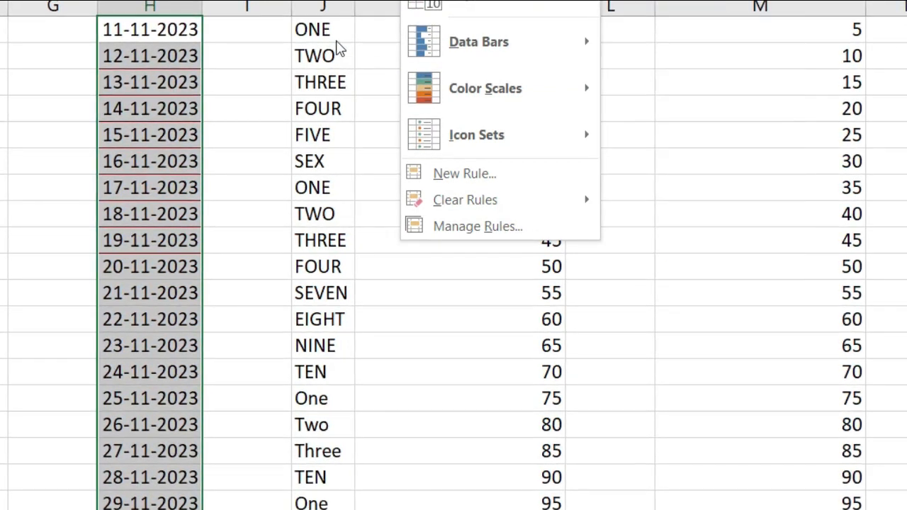
{"action": "left_click", "coordinate": [334, 10]}
{"action": "left_click", "coordinate": [319, 5]}
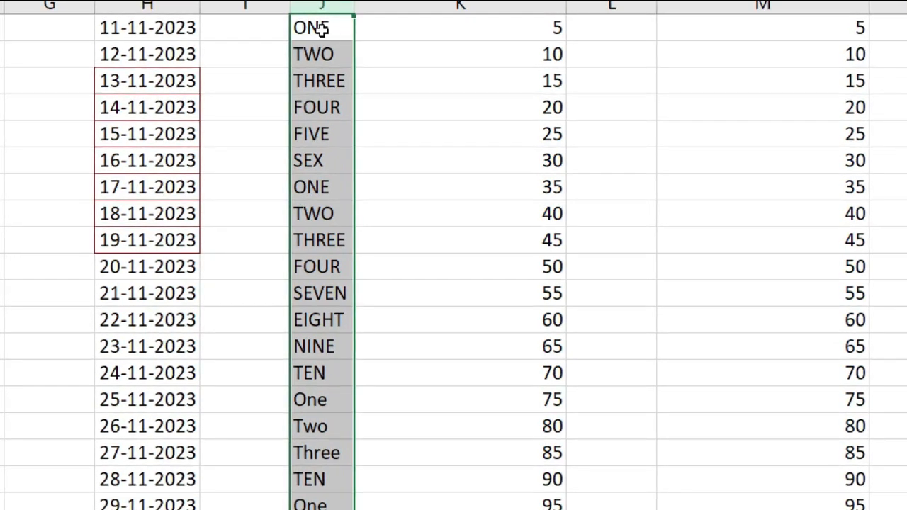
{"action": "left_click_drag", "start_coordinate": [321, 27], "coordinate": [320, 500]}
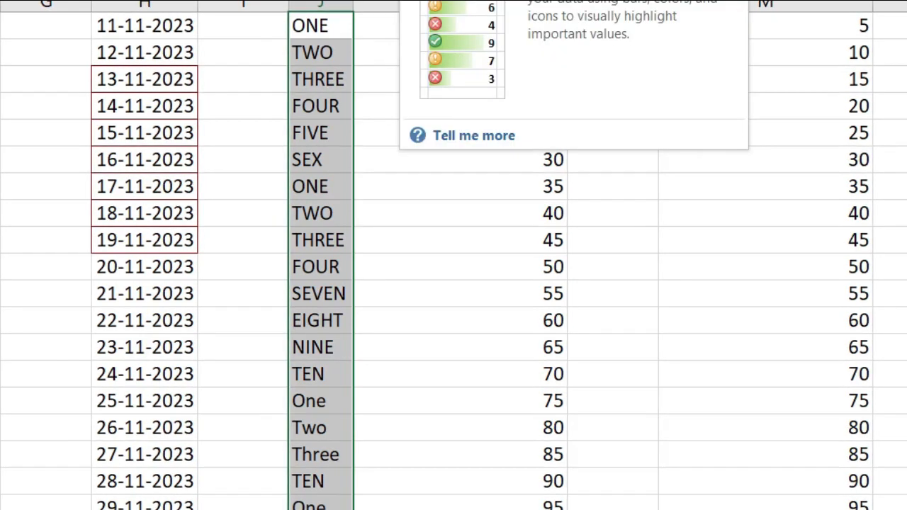
{"action": "left_click", "coordinate": [425, 0]}
{"action": "mouse_move", "coordinate": [496, 4]}
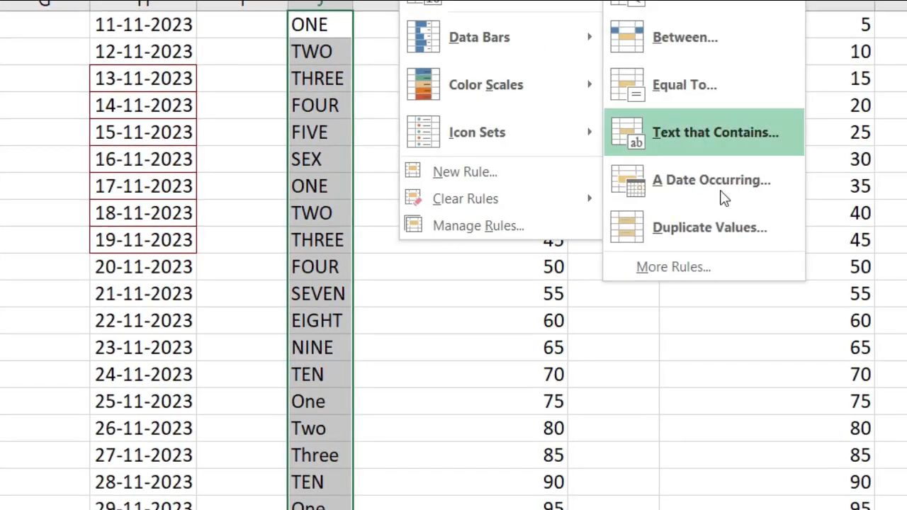
{"action": "left_click", "coordinate": [726, 239]}
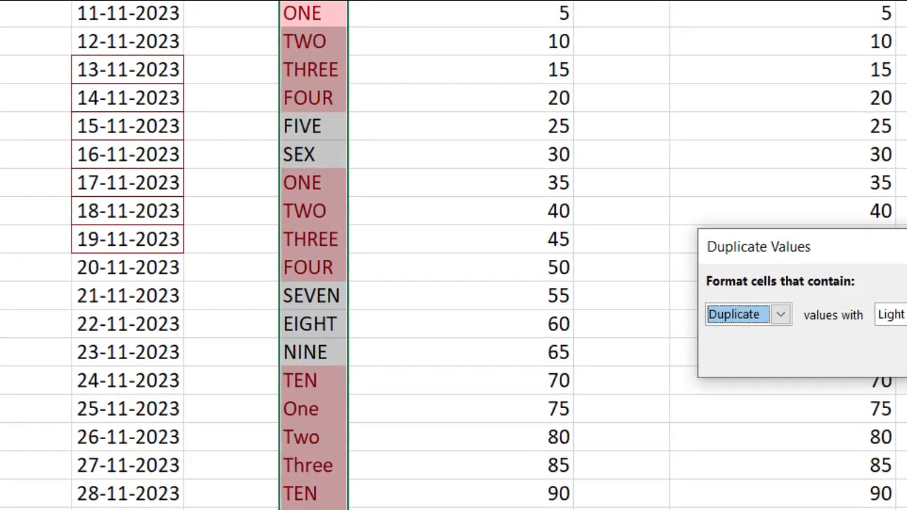
{"action": "key", "text": "Escape"}
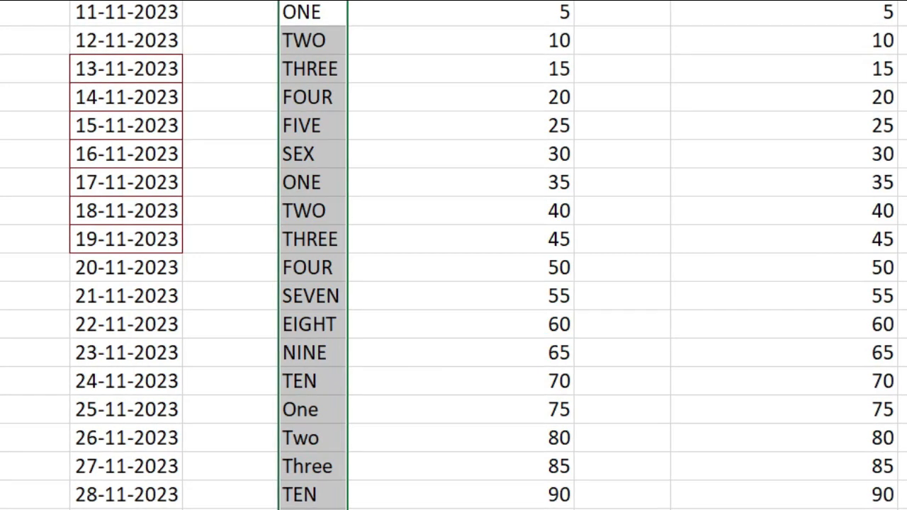
{"action": "left_click", "coordinate": [623, 382]}
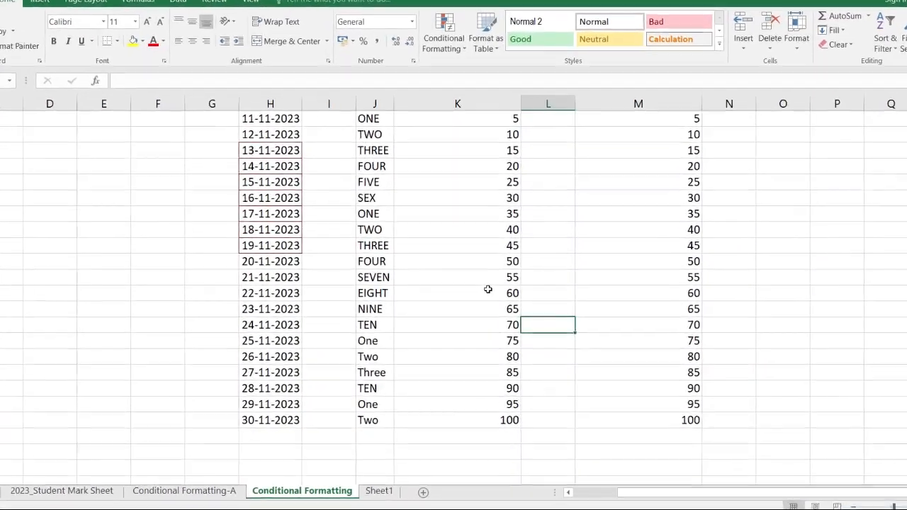